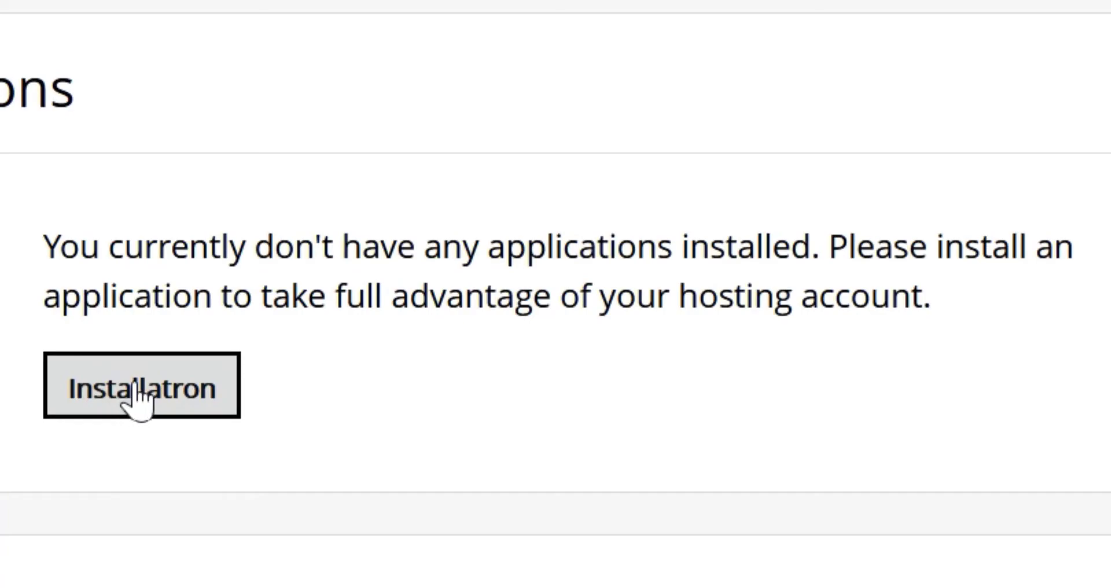
Launch Installatron from the hosting account's empty applications page in a new tab.
click(138, 386)
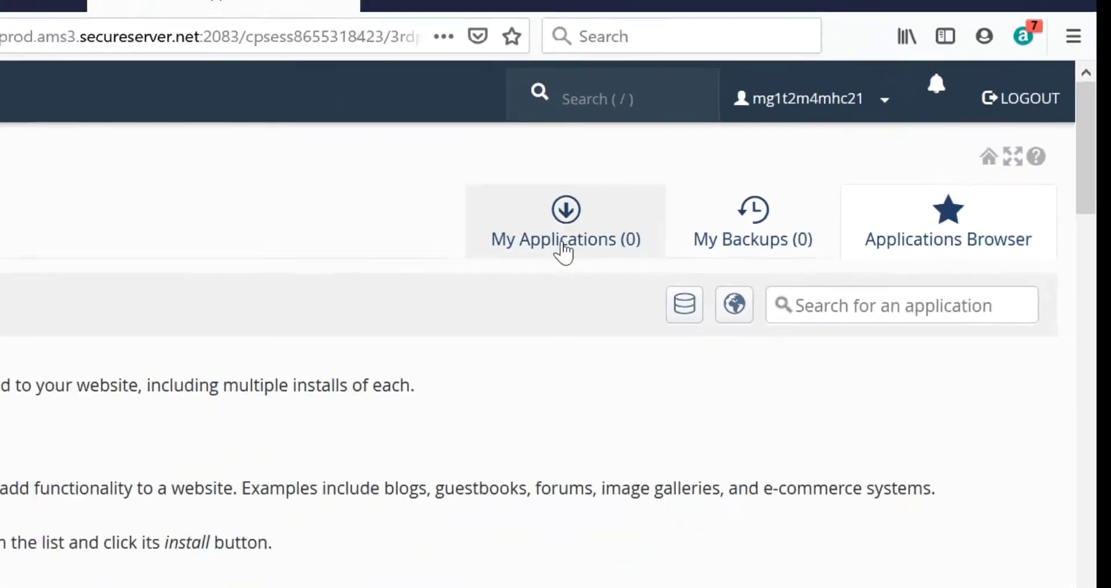
Open the Joomla page under Content Management and review its information (version 3.9.18, 70MB).
scroll(1103, 214, down, 5)
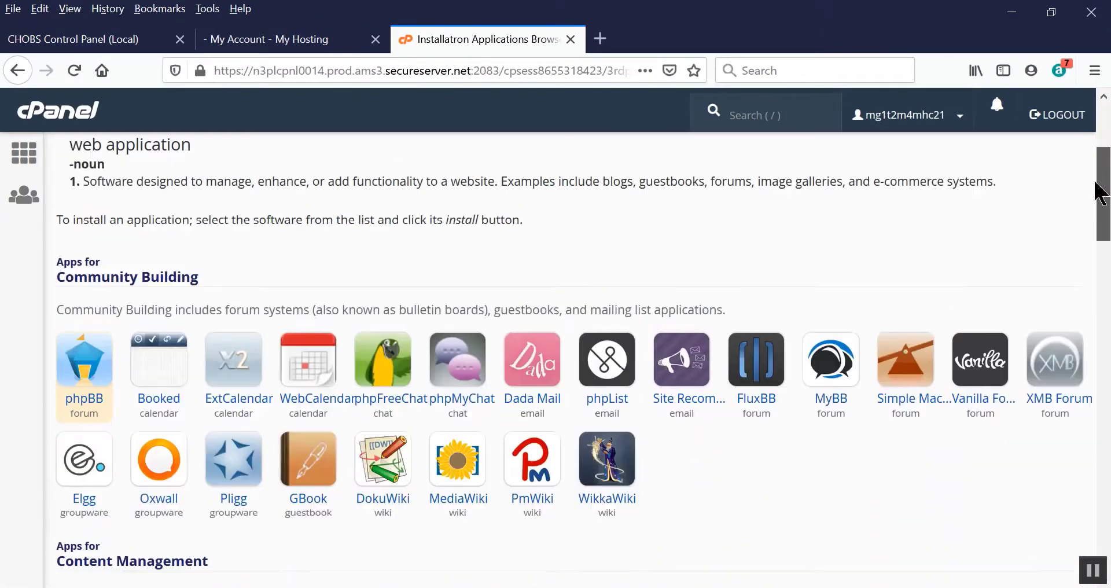
scroll(1086, 244, down, 4)
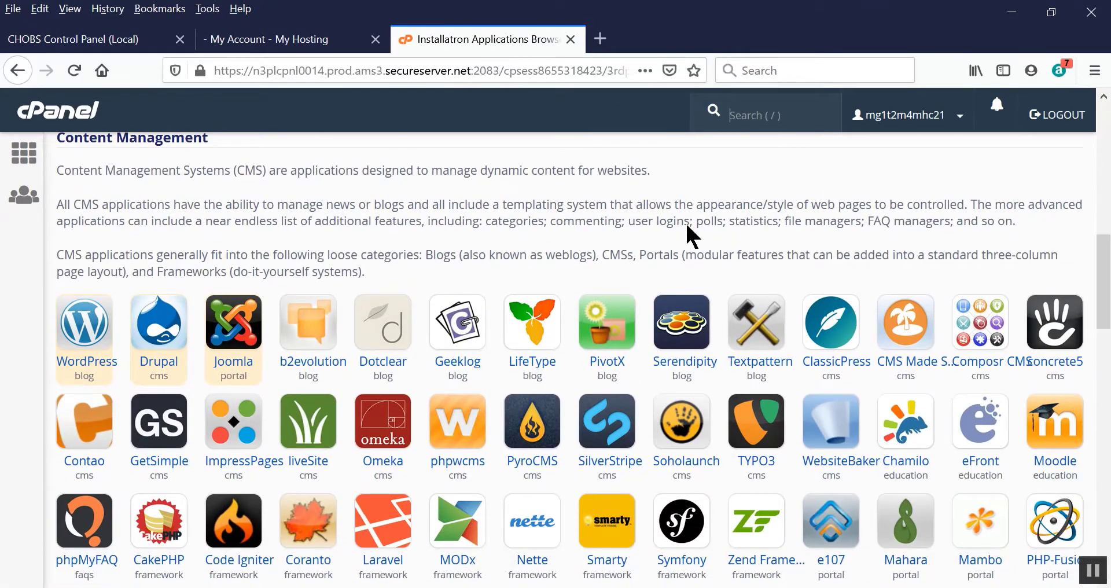
click(242, 302)
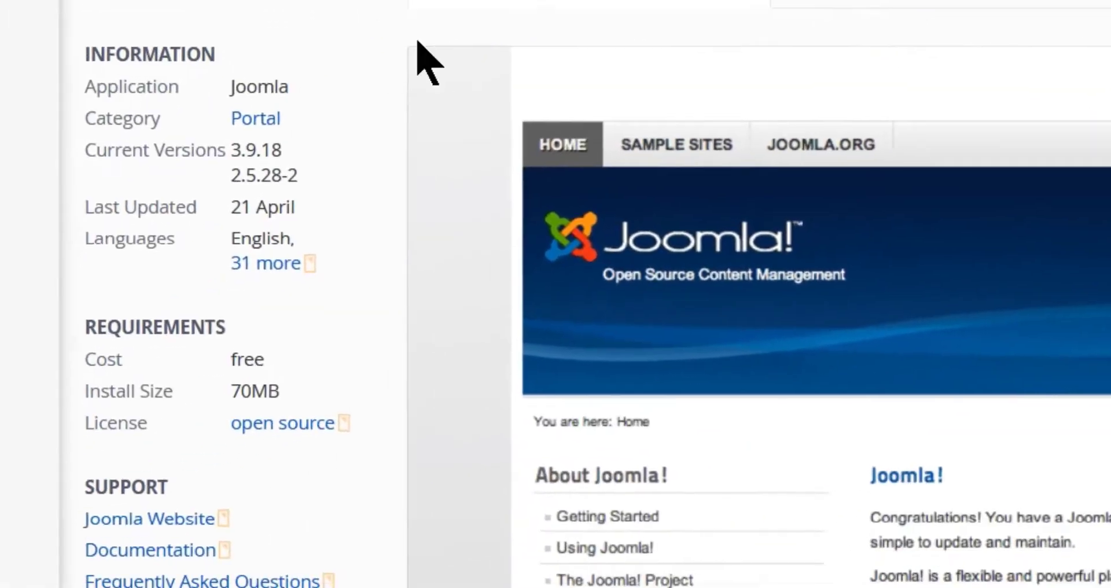
drag(110, 42, 187, 512)
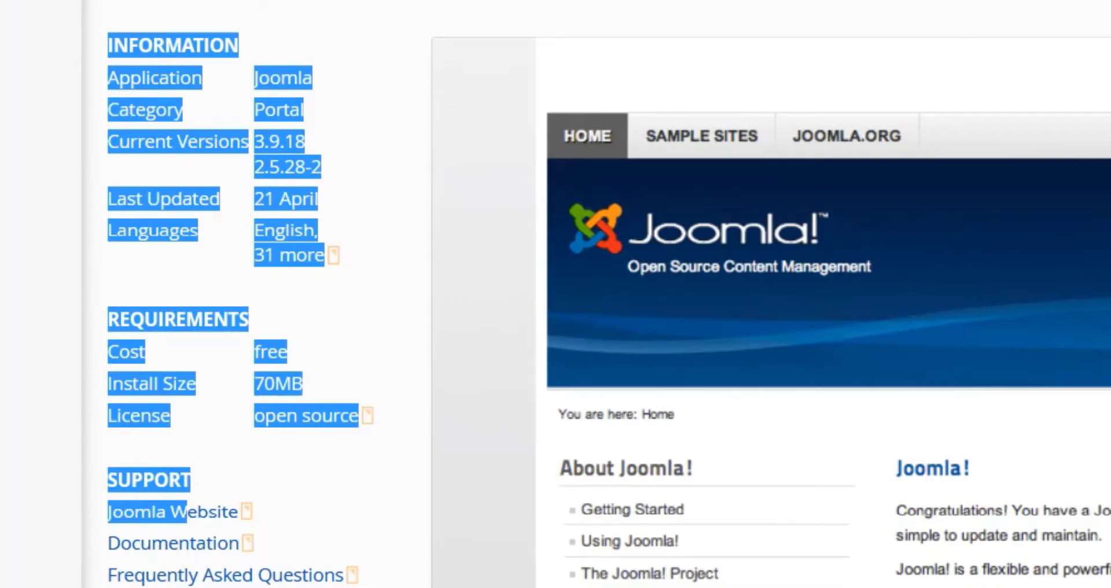
click(483, 11)
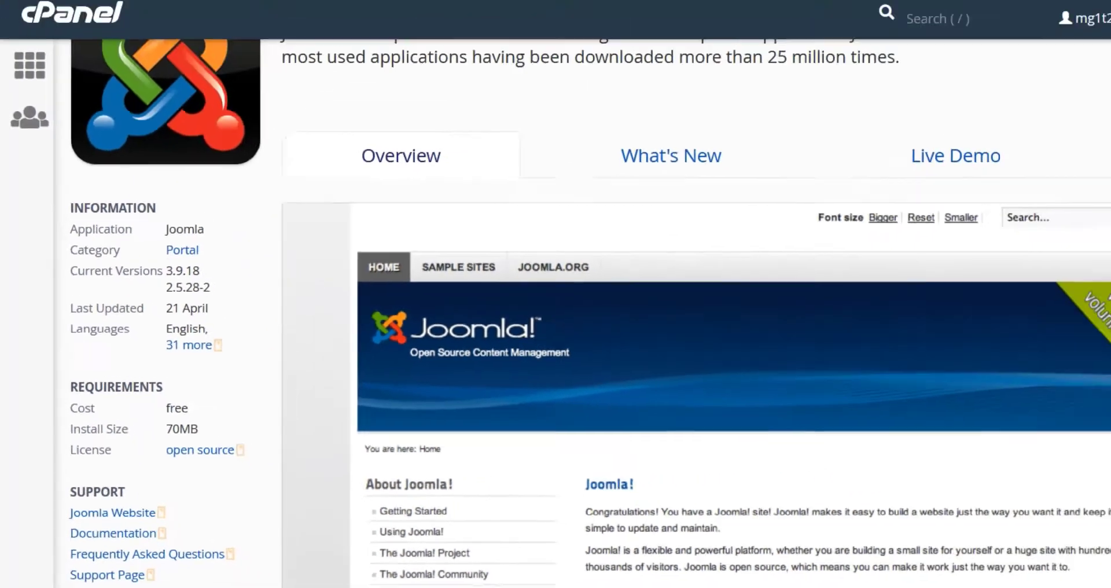
drag(1106, 218, 1105, 142)
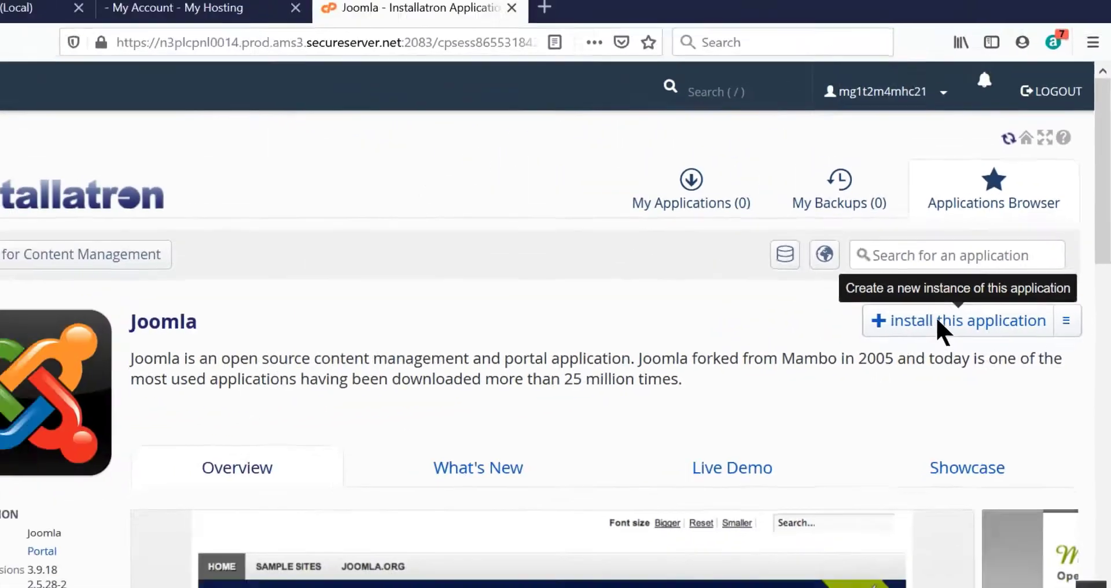
Start installing Joomla so the wizard opens with the location at the domain root.
click(800, 324)
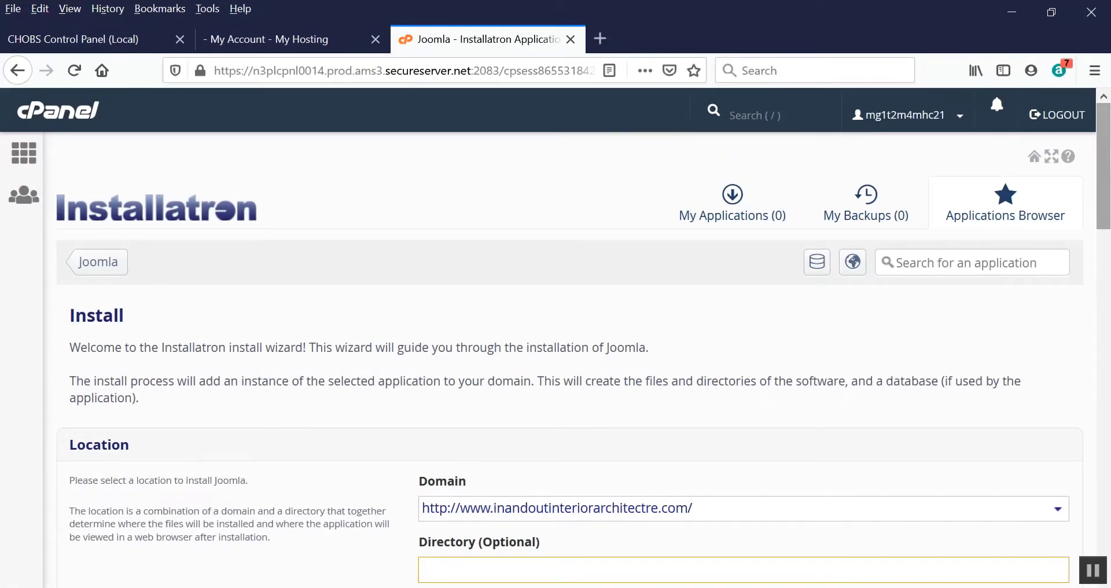
drag(1105, 128, 1102, 169)
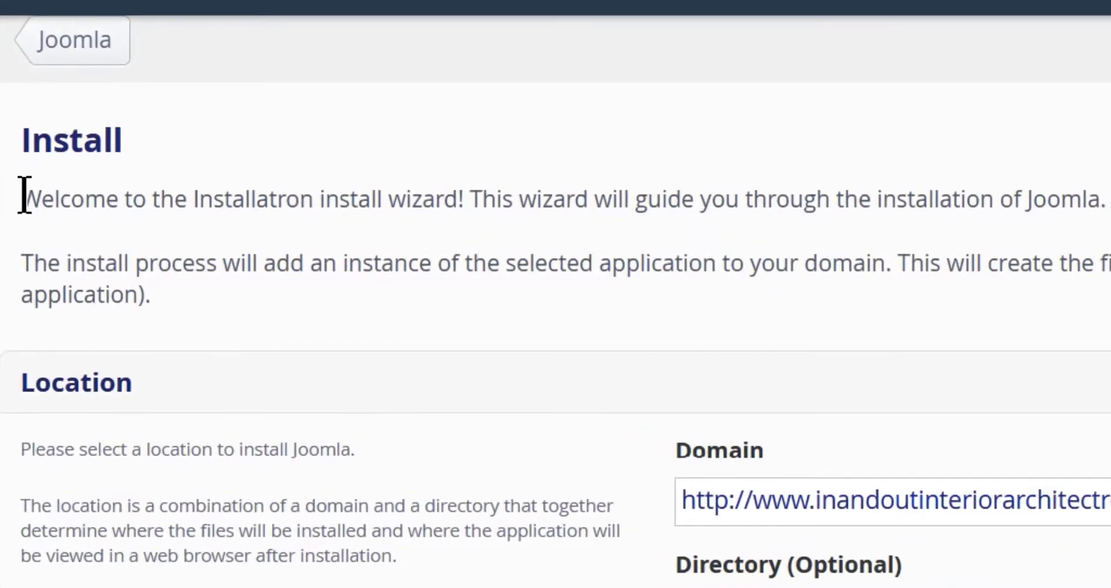
drag(23, 194, 471, 187)
click(486, 296)
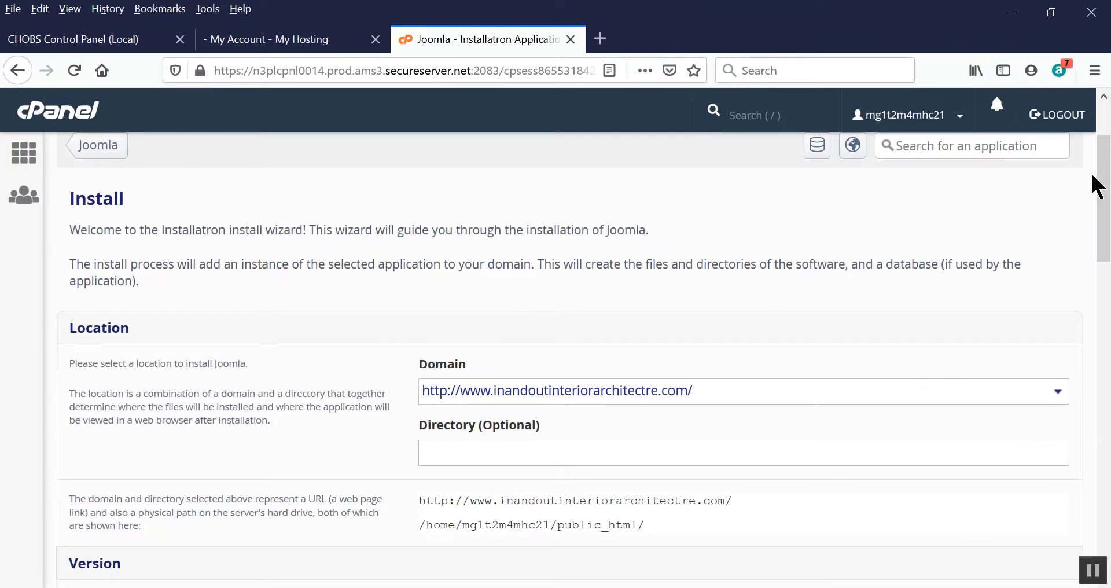
Keep the current domain and leave the install directory empty, at the domain root.
scroll(1097, 186, down, 1)
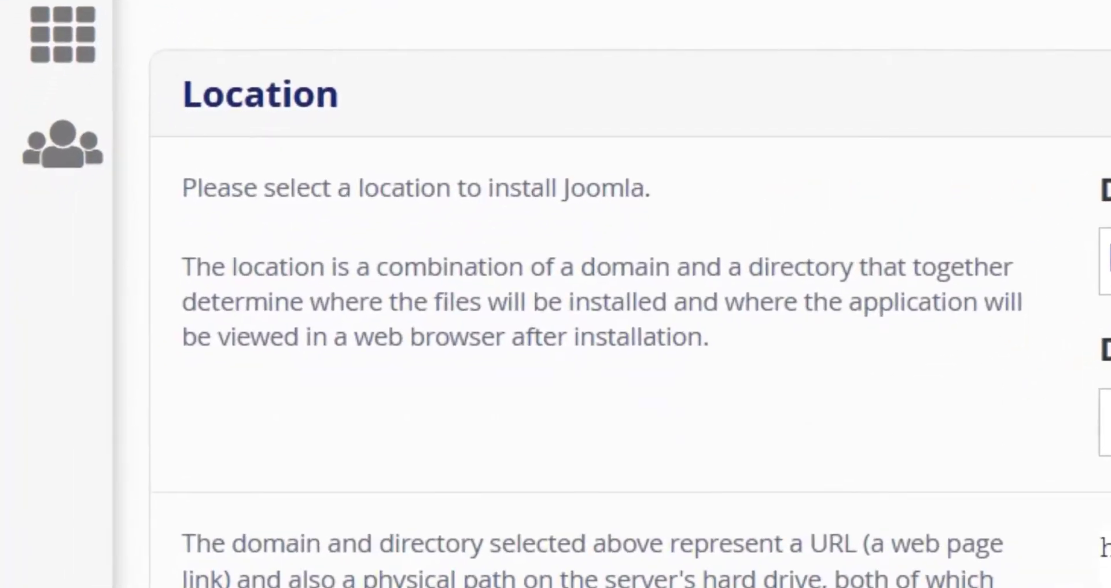
scroll(630, 294, down, 1)
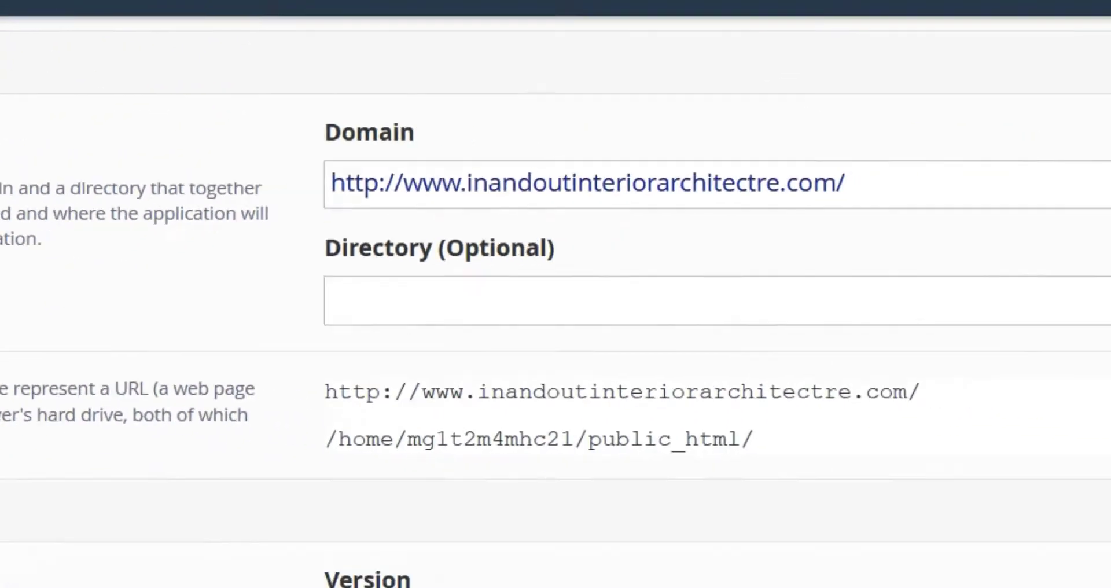
click(1075, 184)
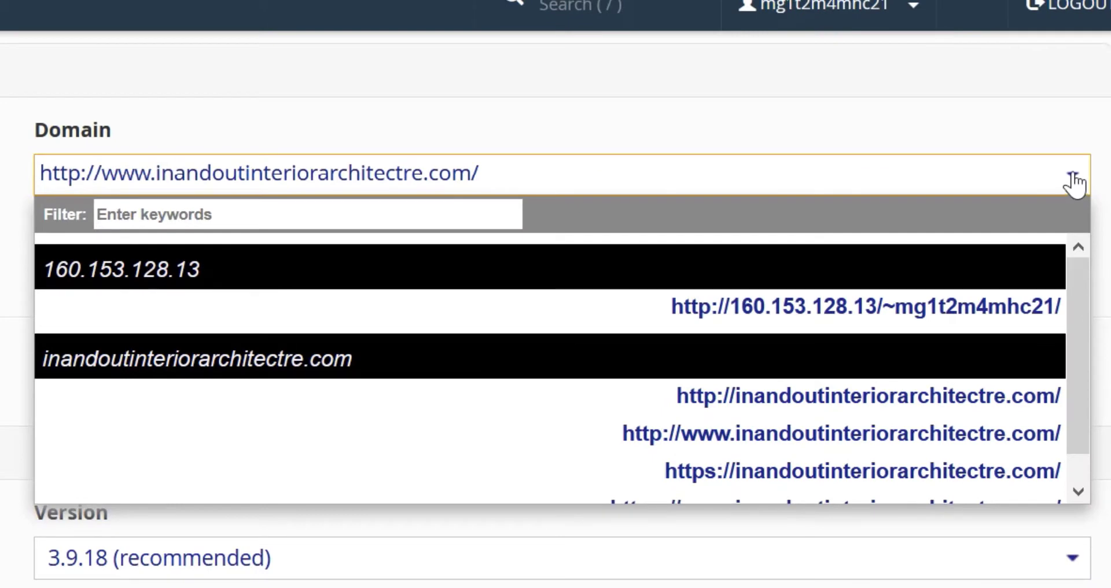
click(1075, 184)
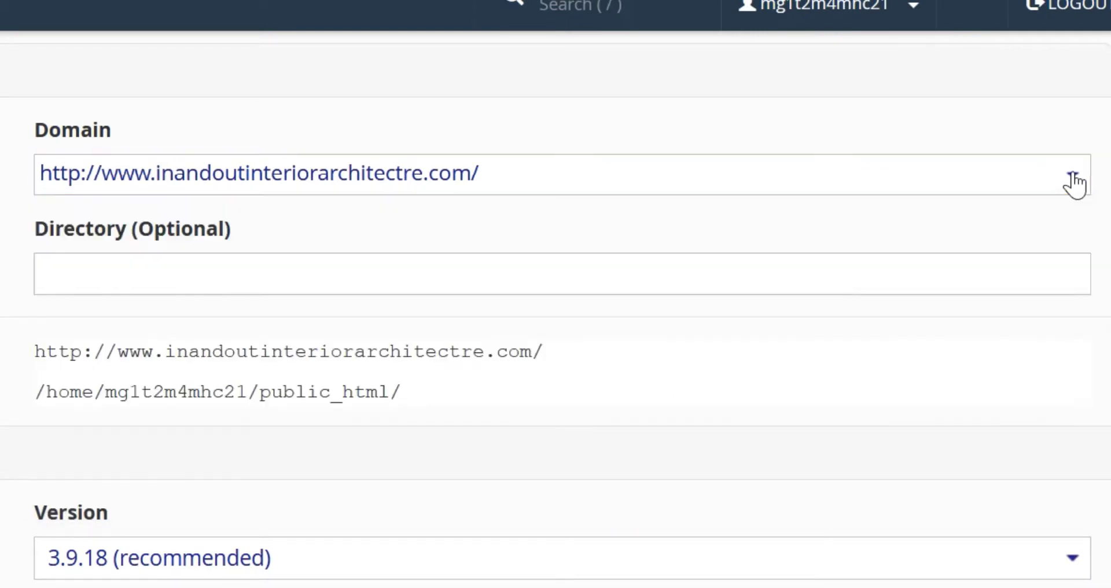
click(184, 275)
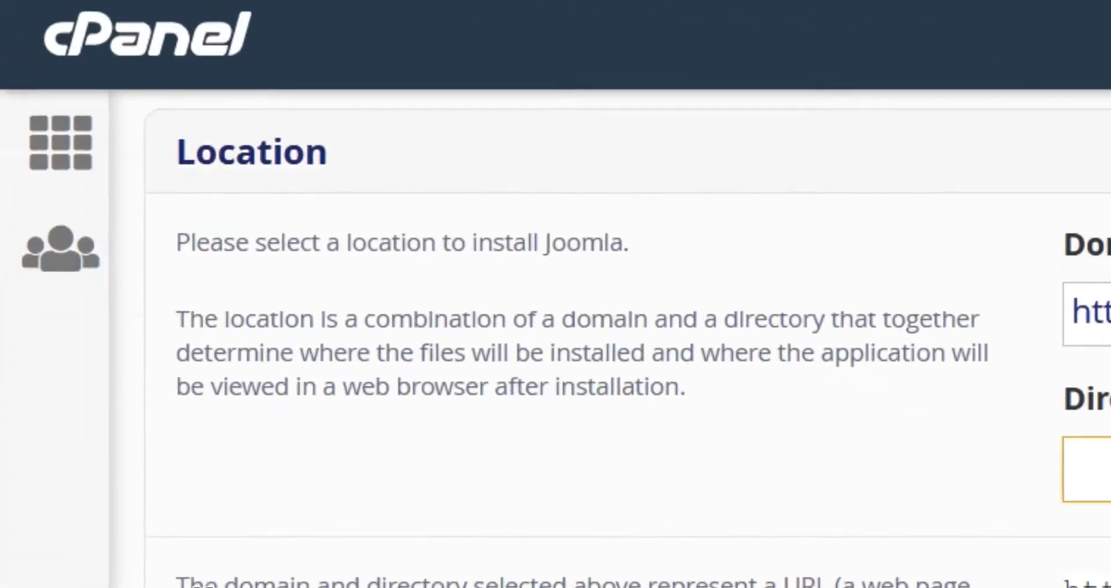
drag(175, 587, 628, 587)
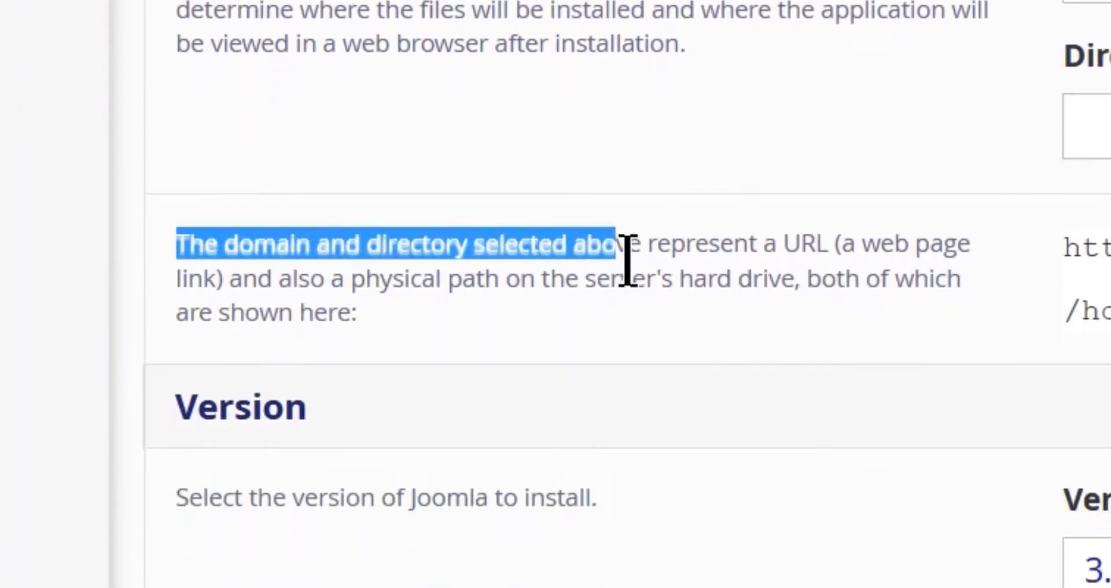
drag(628, 260, 821, 311)
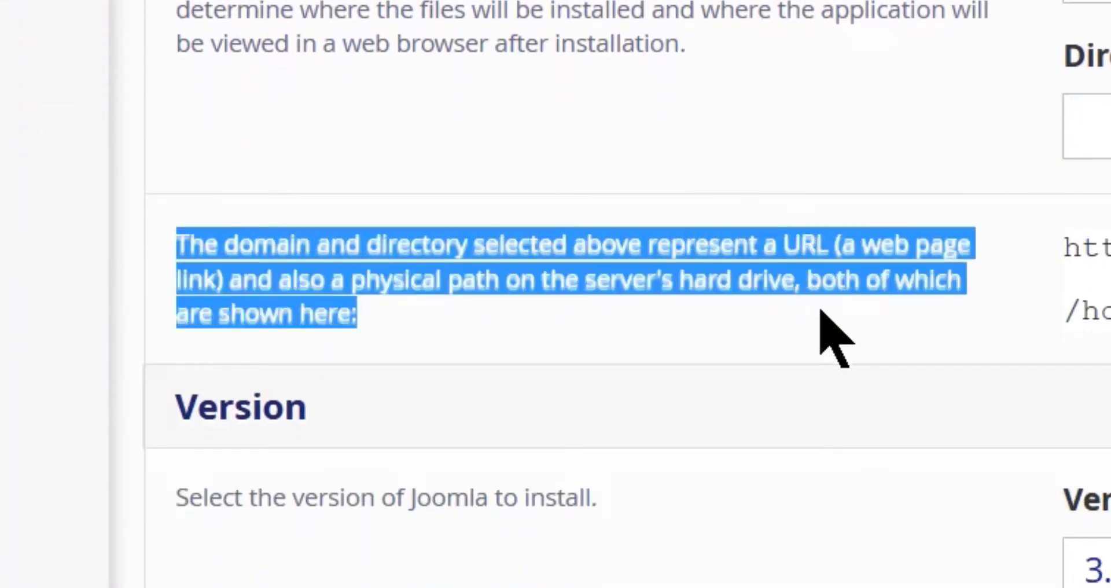
click(831, 366)
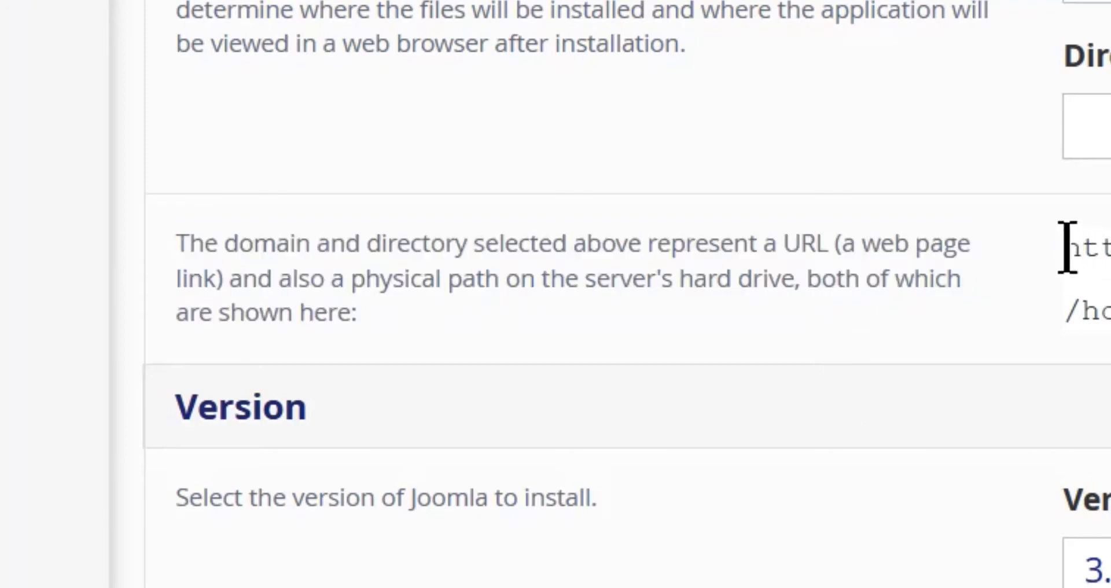
Copy the site URL and server path lines and switch to the Word notes.
drag(96, 213, 718, 267)
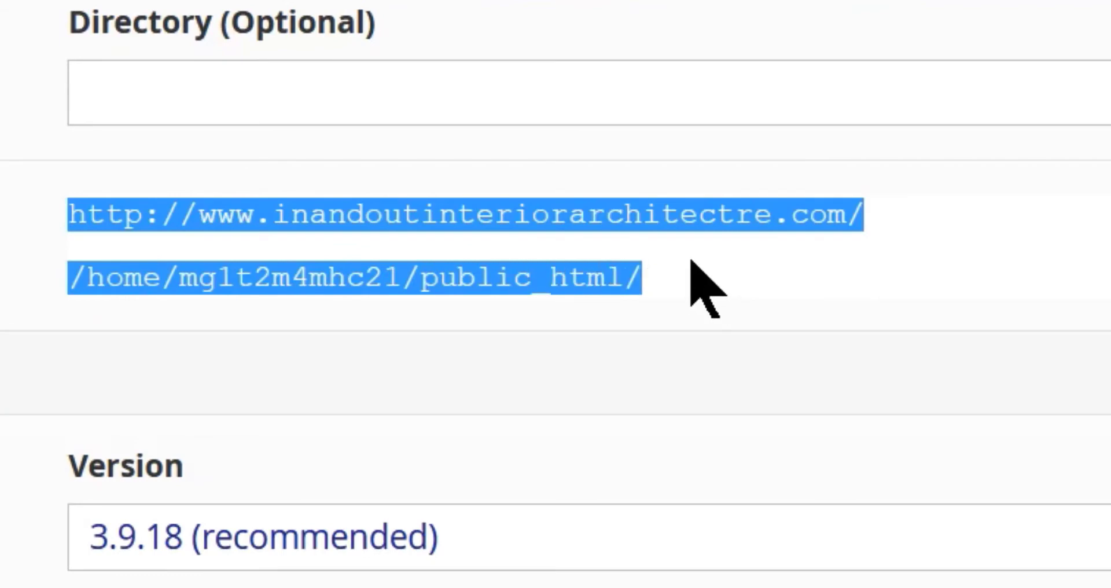
right_click(694, 212)
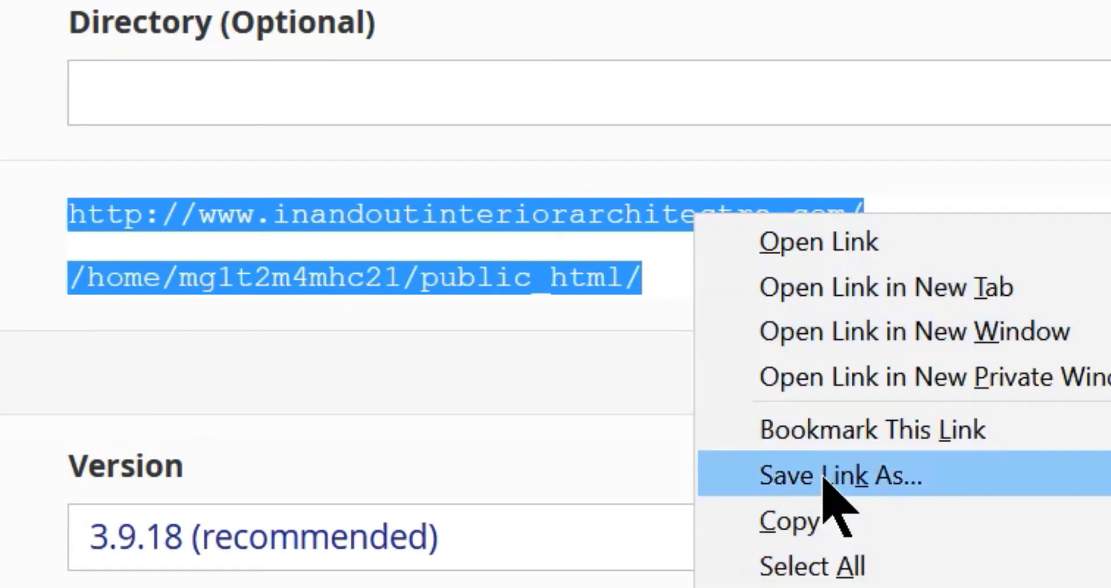
click(807, 524)
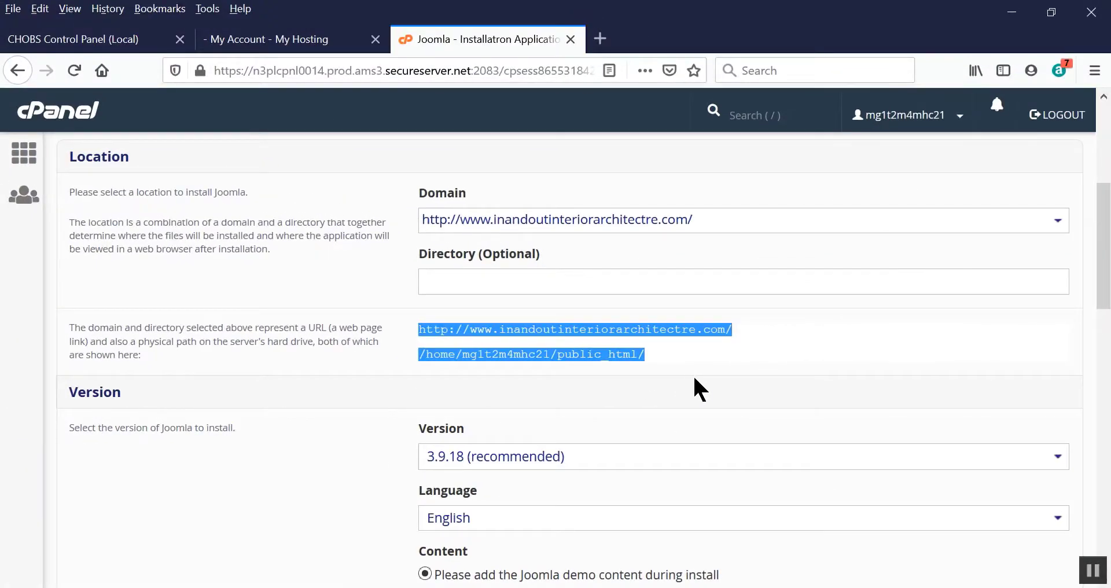
key(alt+Tab)
key(Tab)
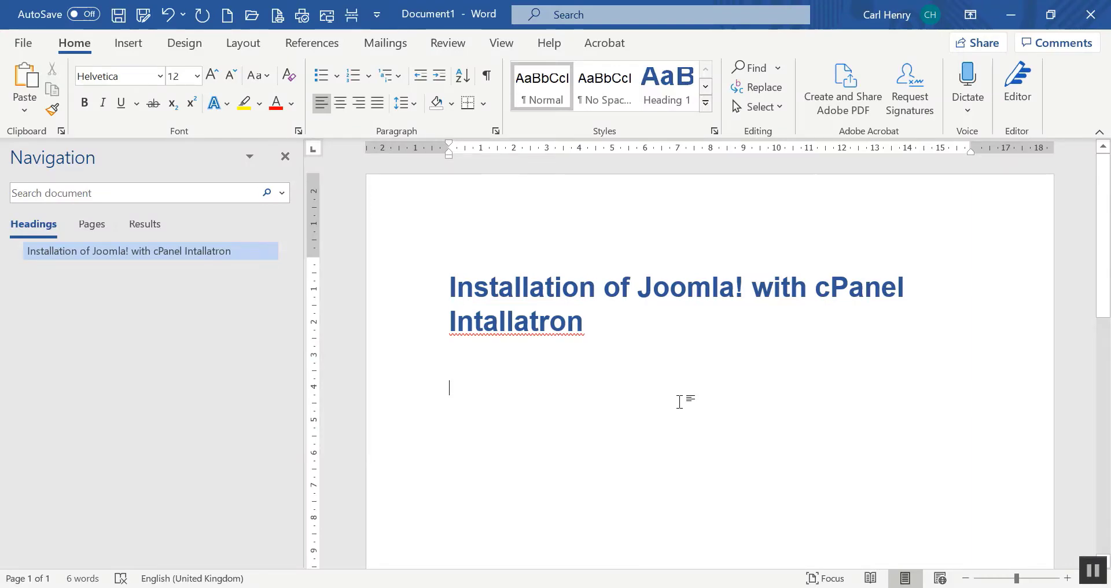
Paste the URL and path into the notes, labelled 'LINK:' and 'Root:' on separate lines.
key(ctrl+v)
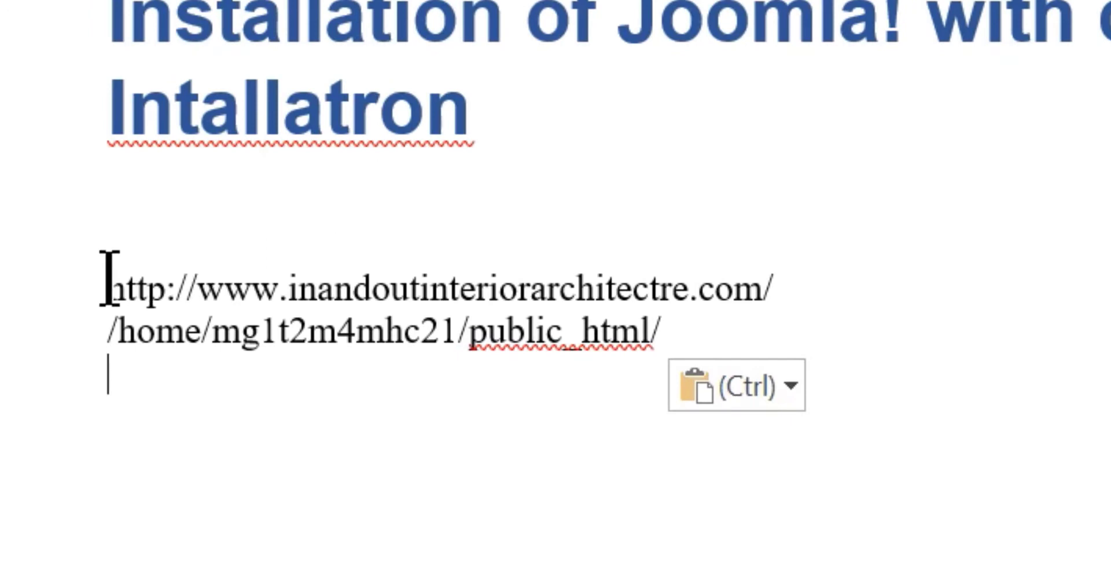
click(110, 277)
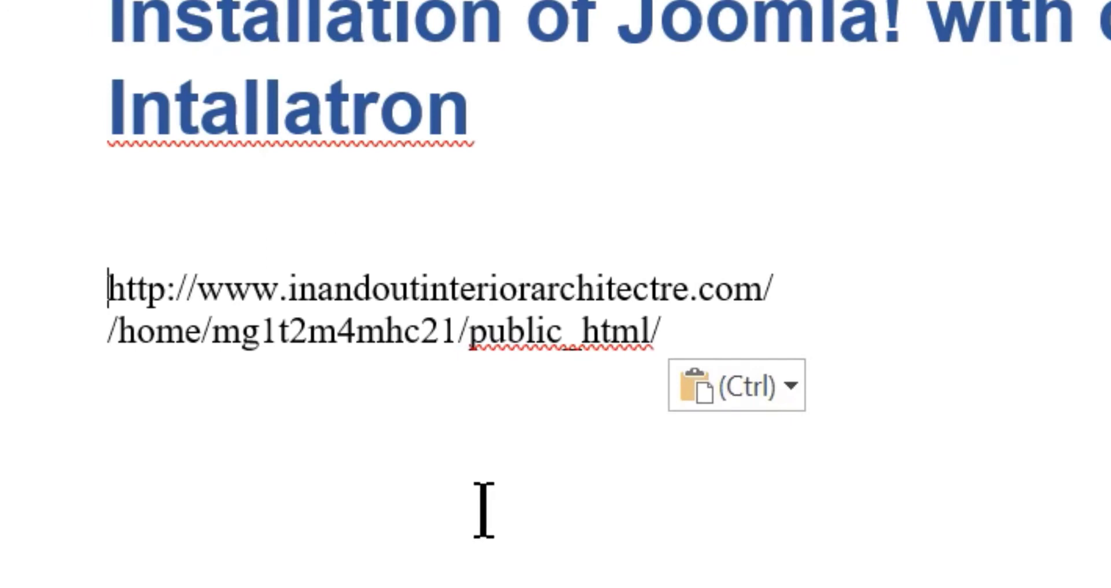
text(LINK)
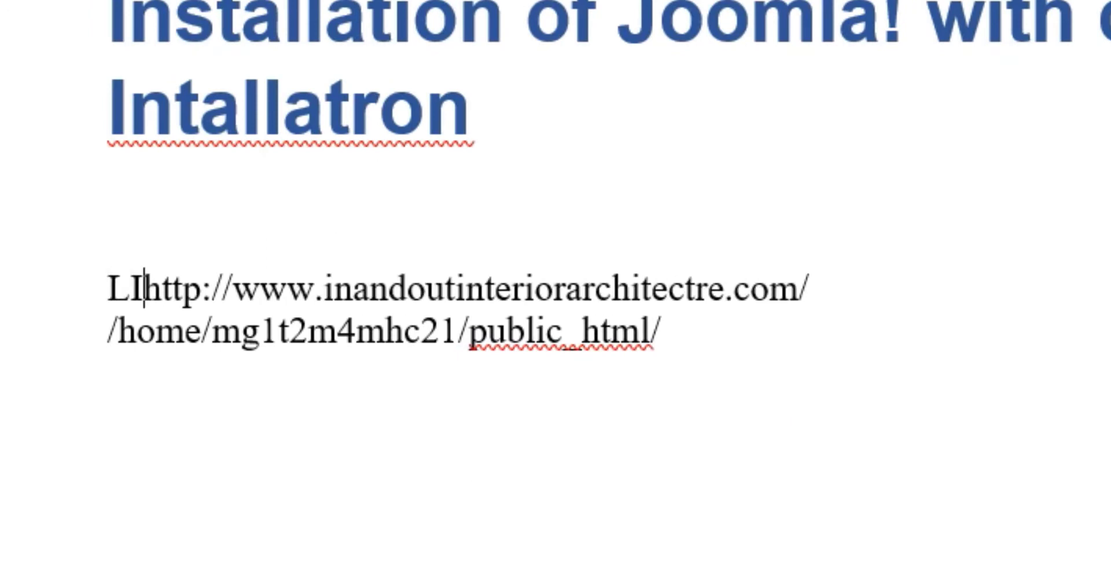
text(:)
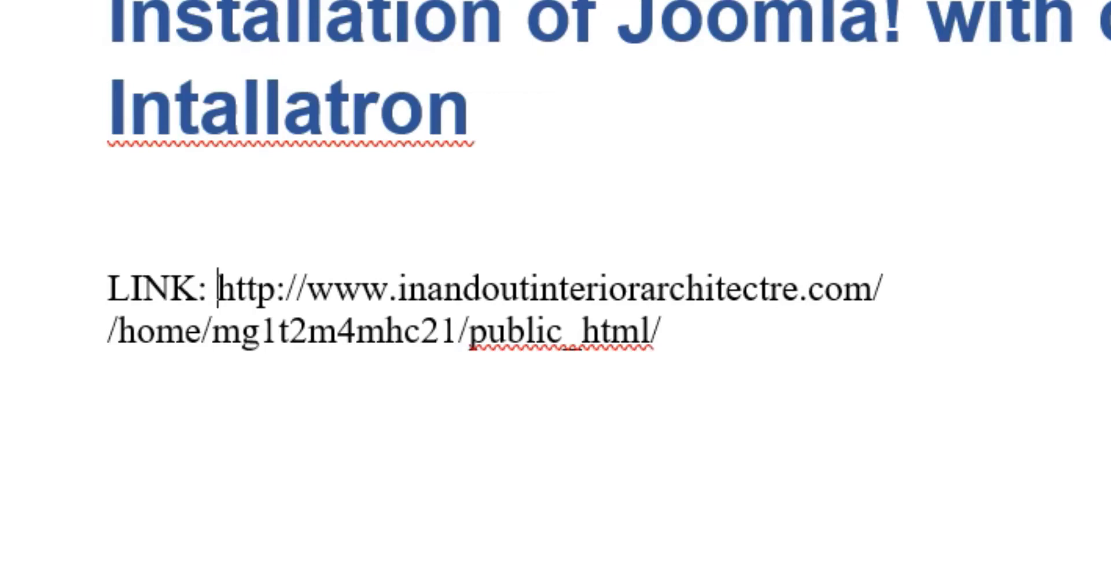
key(Return)
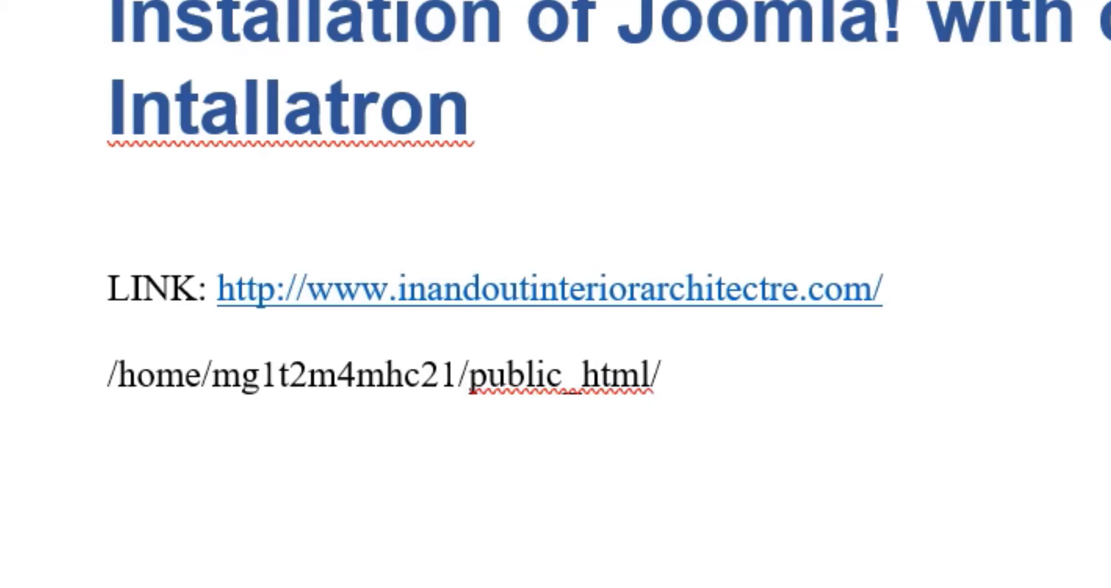
text(Root)
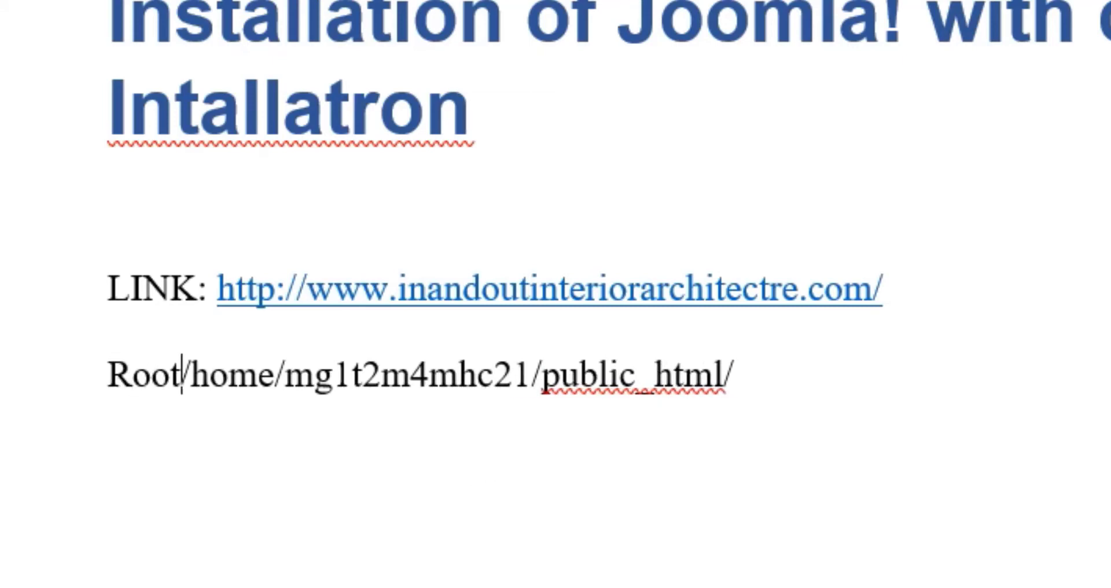
text(:)
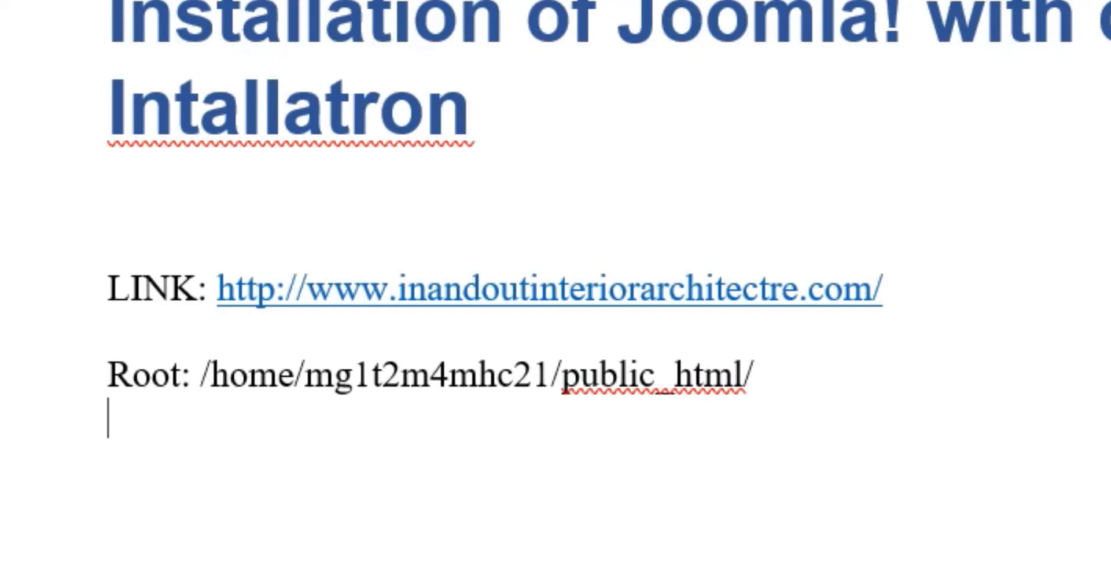
key(Return)
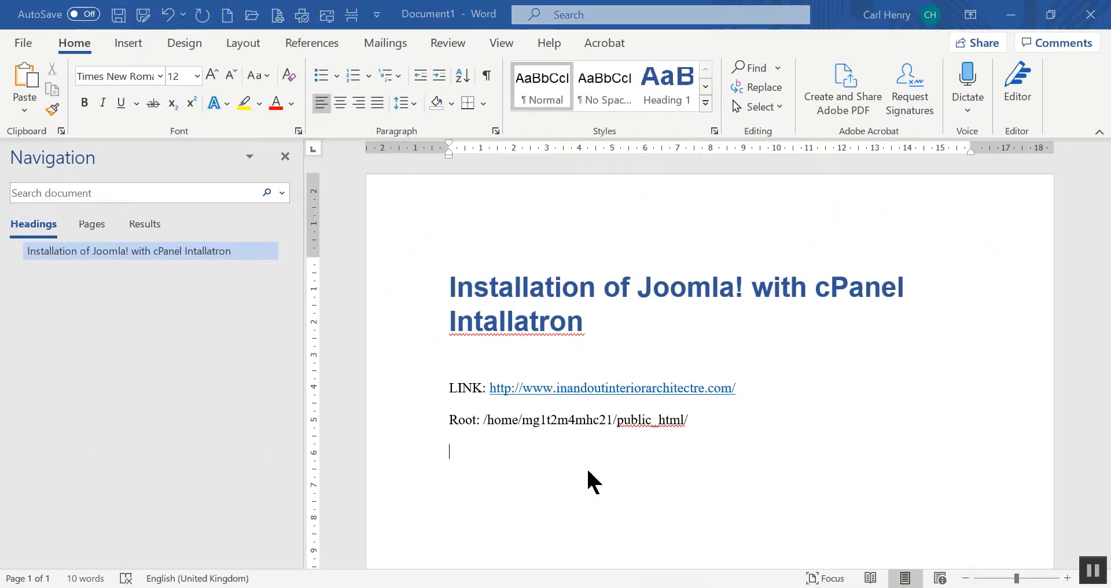
key(alt+Tab)
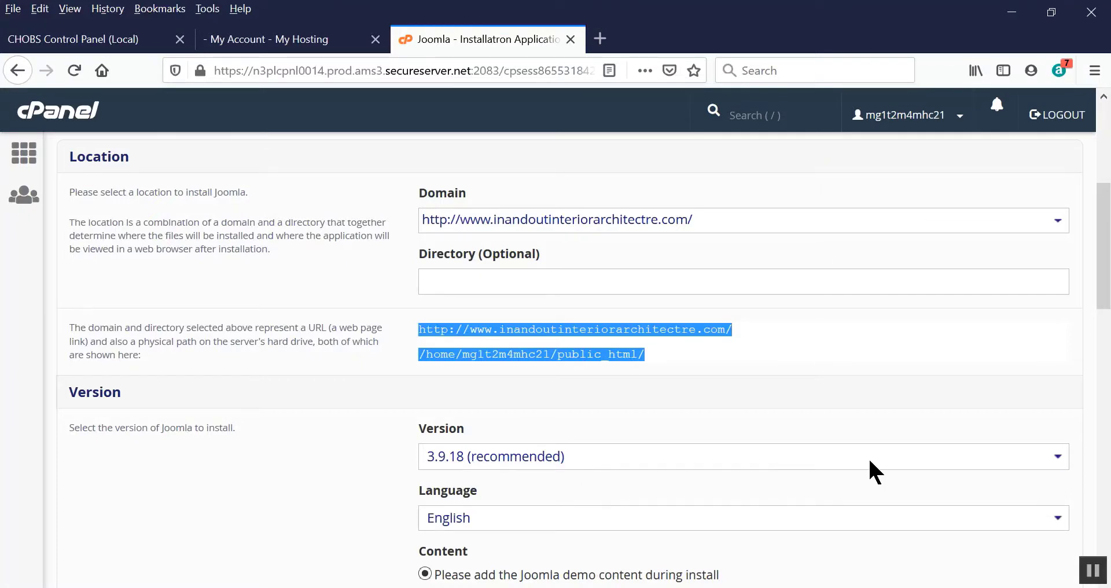
Keep the recommended Joomla version 3.9.18.
click(841, 357)
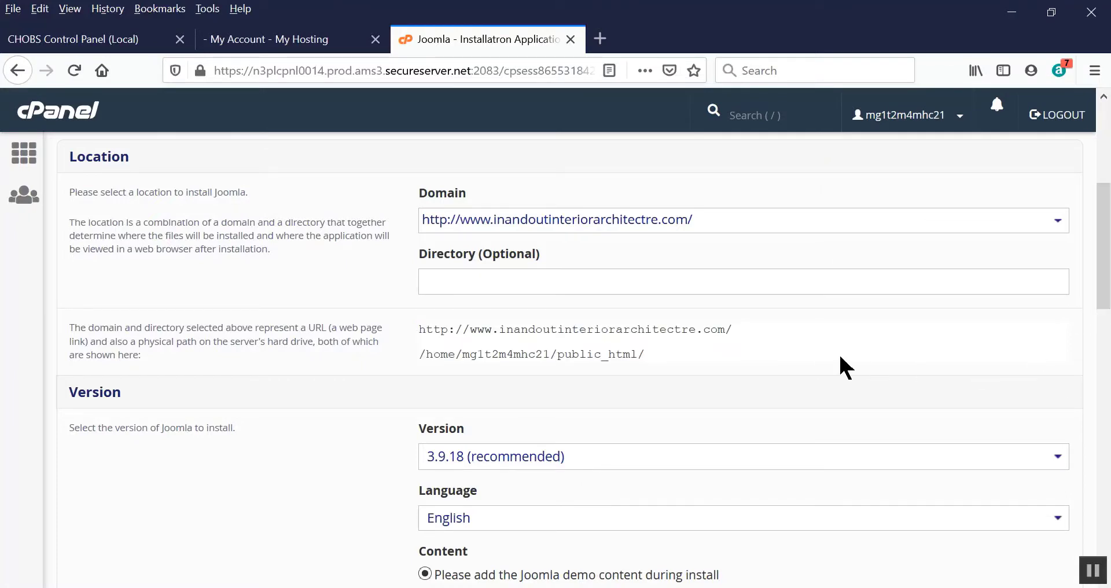
drag(1105, 223, 1088, 276)
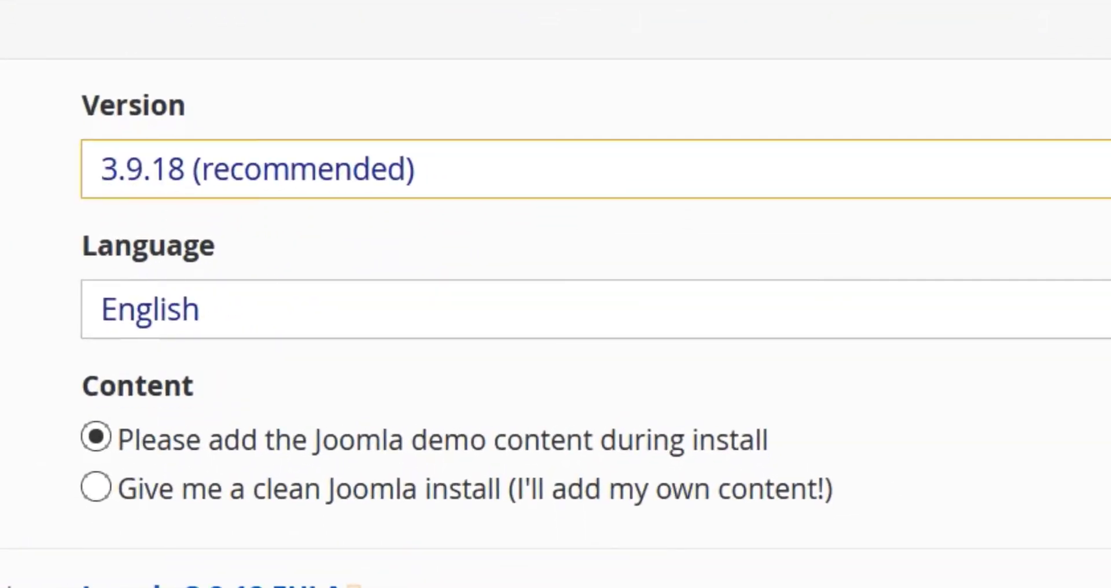
click(596, 169)
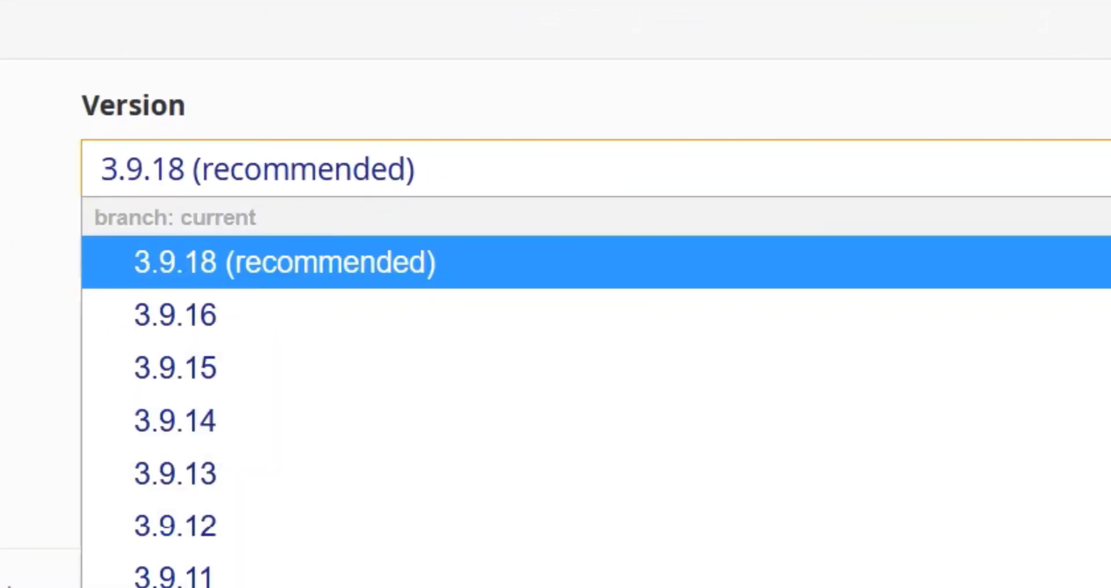
key(Escape)
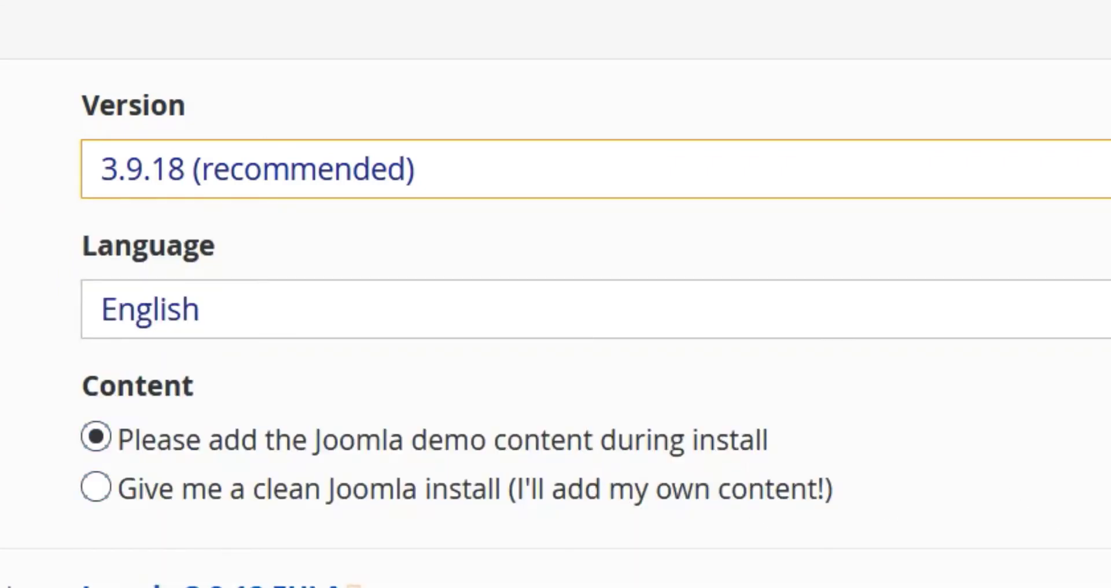
Choose the 'Give me a clean Joomla install' option without demo content.
scroll(556, 294, down, 5)
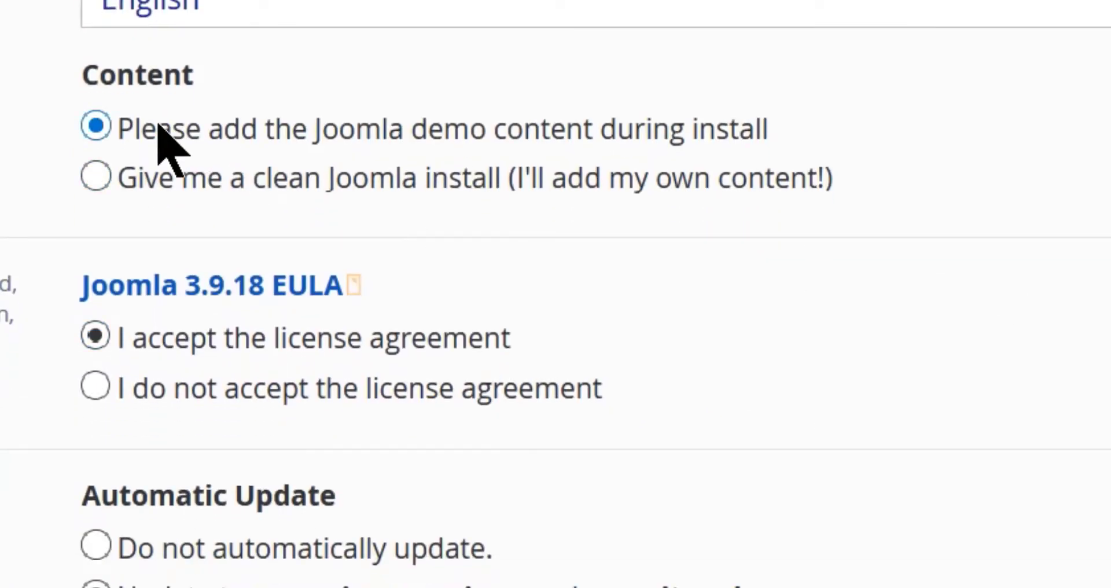
drag(120, 128, 849, 114)
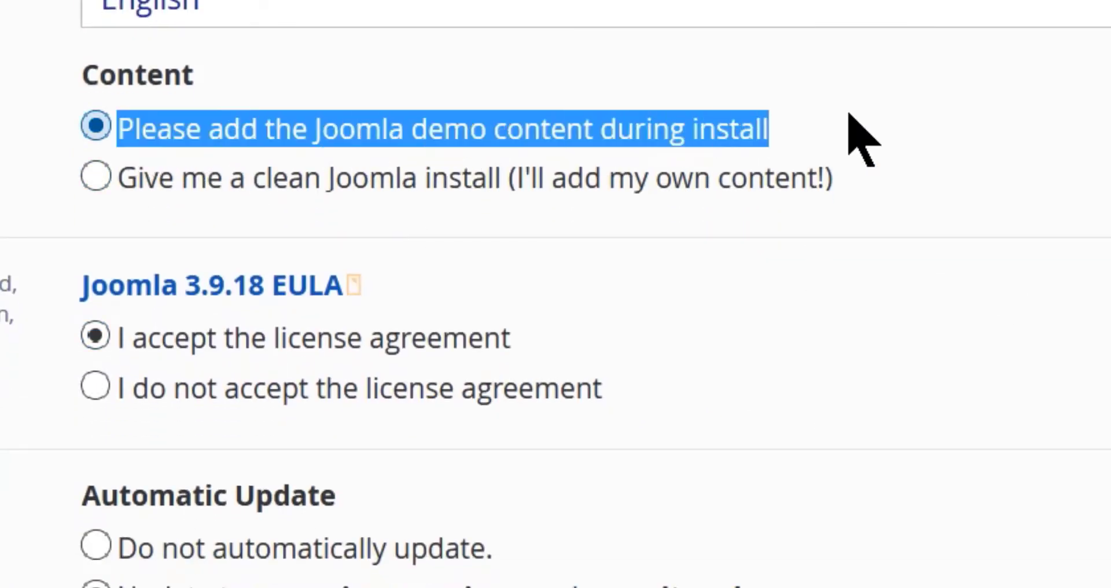
click(132, 232)
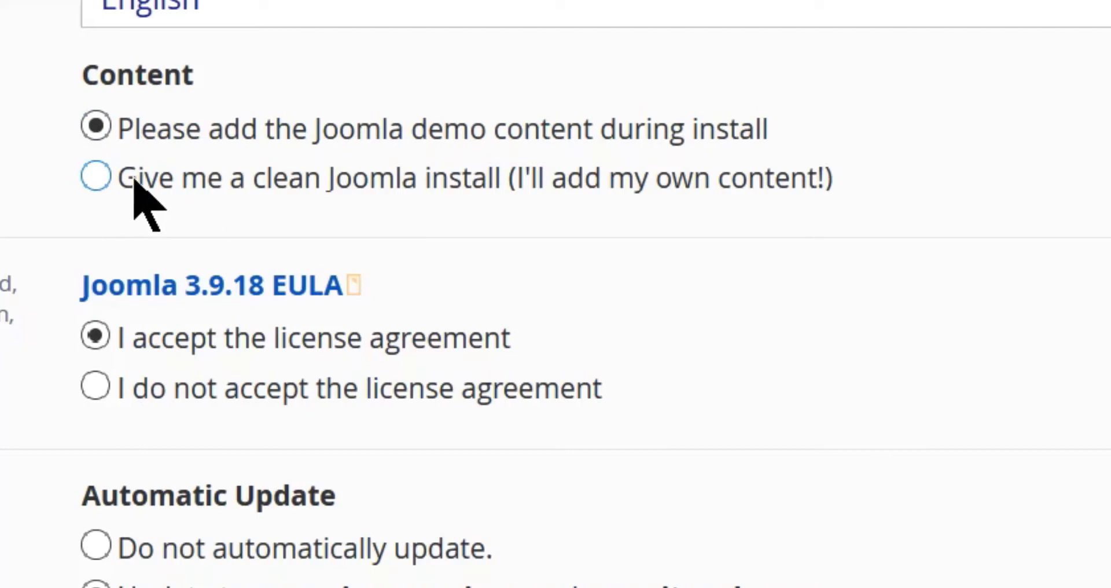
drag(121, 179, 943, 218)
click(934, 157)
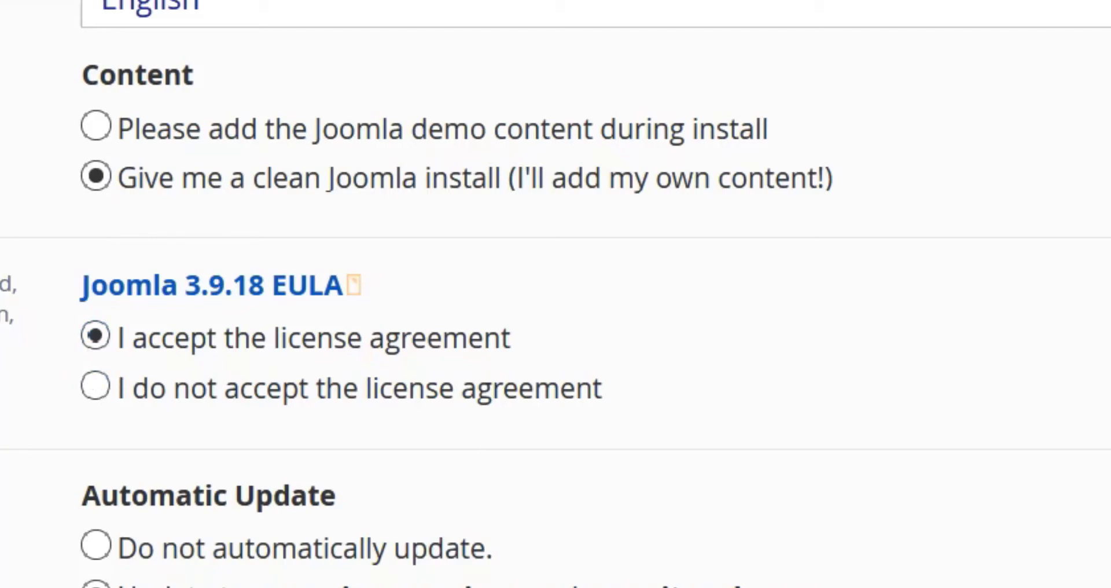
Replace the default administrator username with a new username.
scroll(718, 217, down, 6)
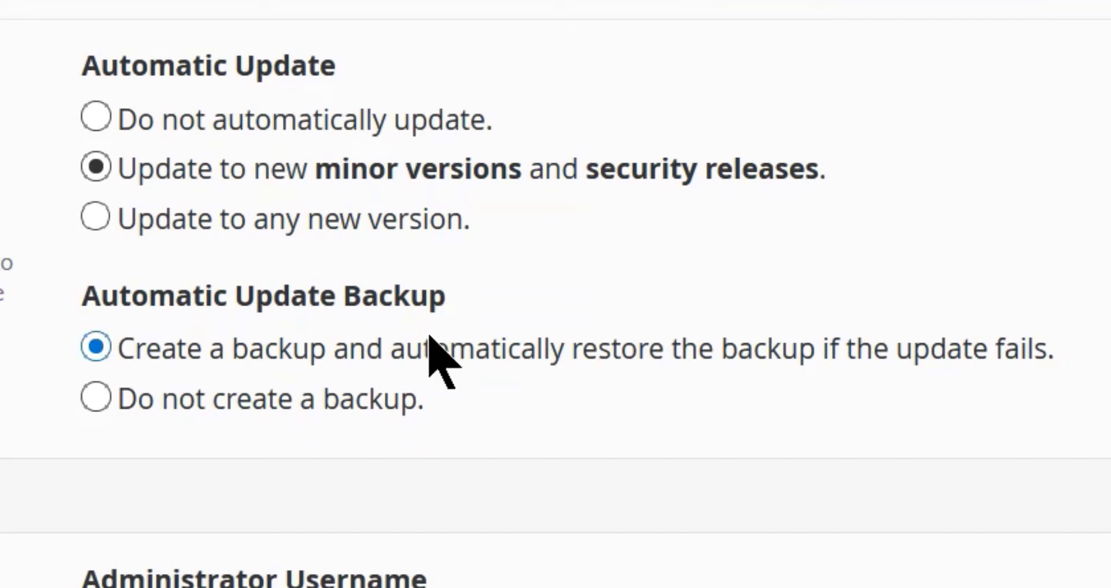
scroll(555, 294, down, 5)
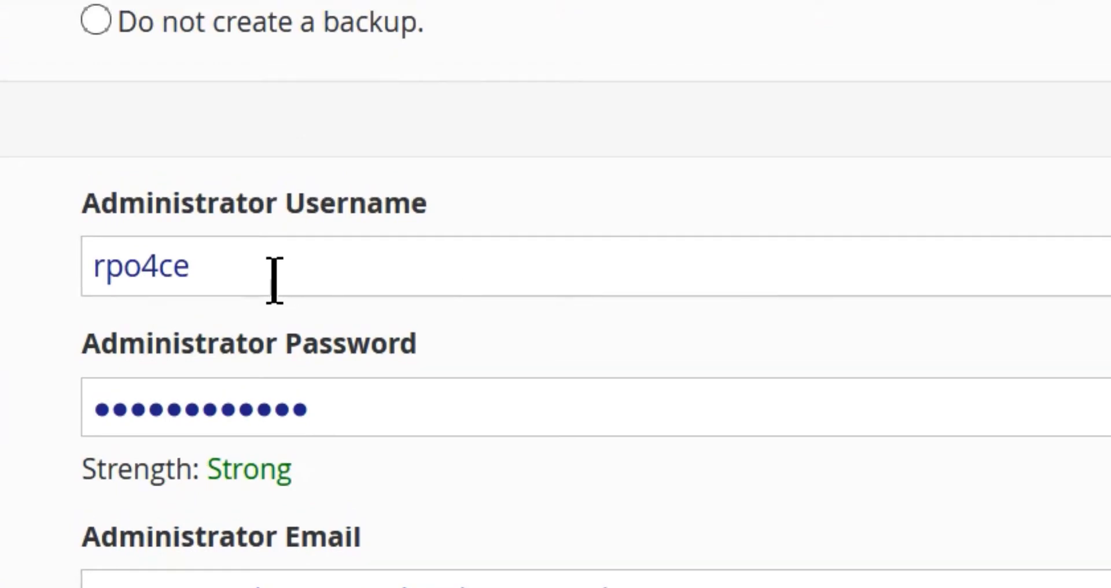
drag(268, 267, 70, 277)
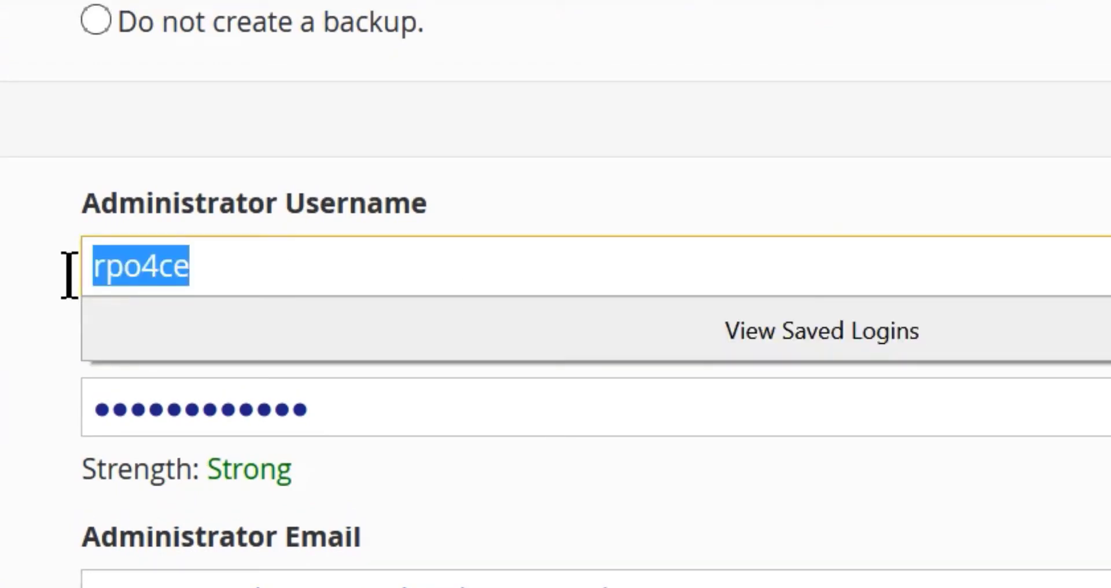
text(Carl)
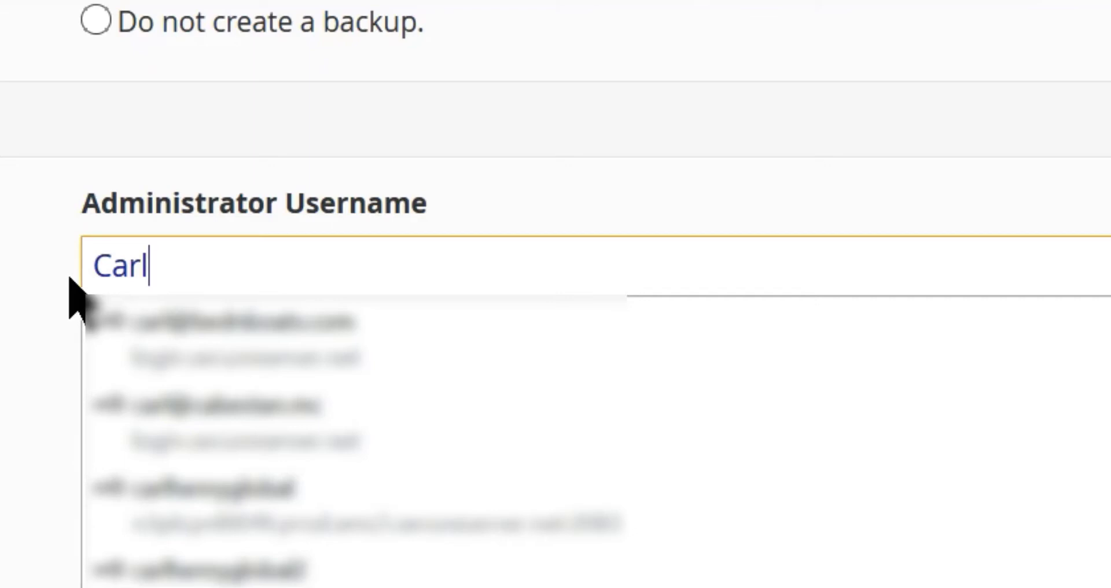
text(9999)
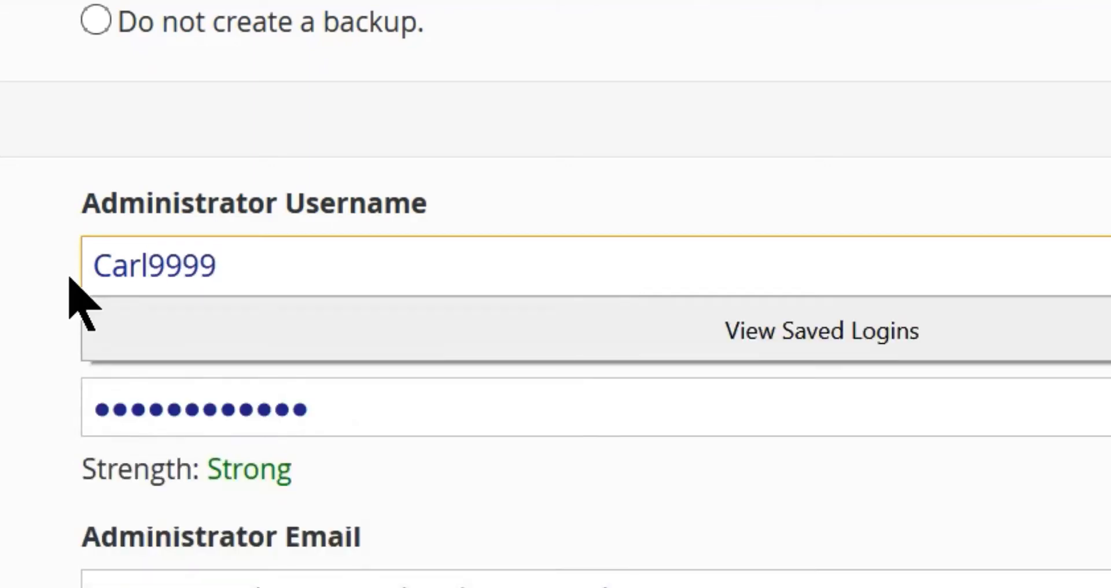
click(887, 499)
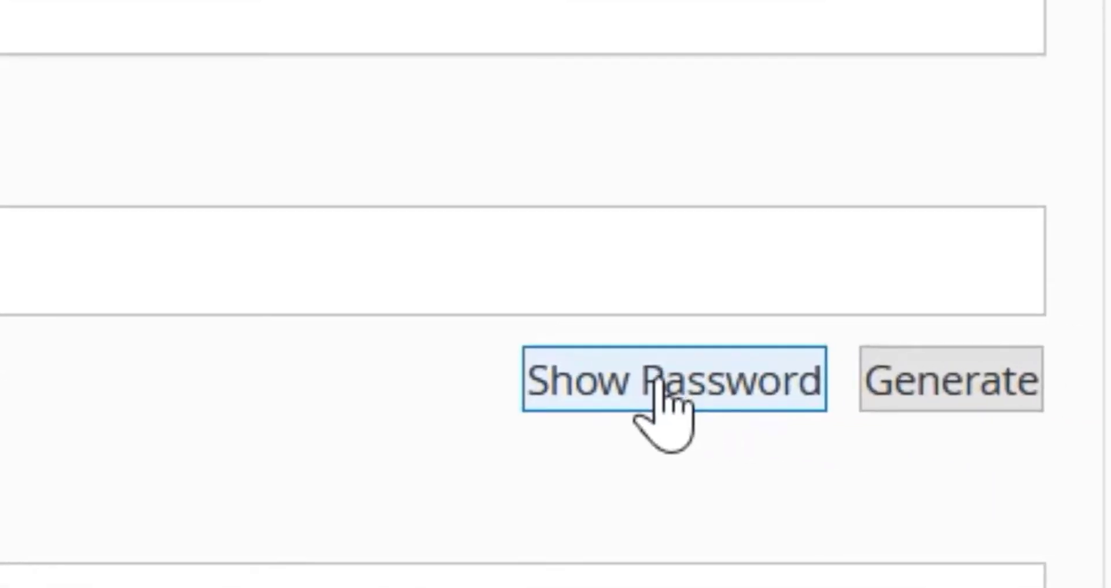
Show the administrator password and generate a new Strong password.
click(666, 400)
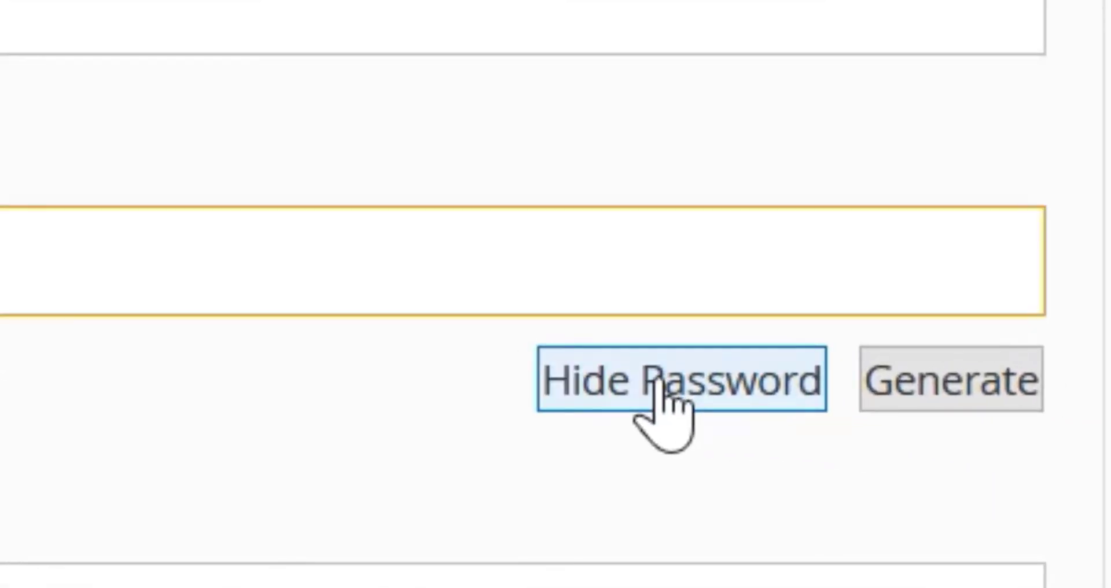
click(990, 379)
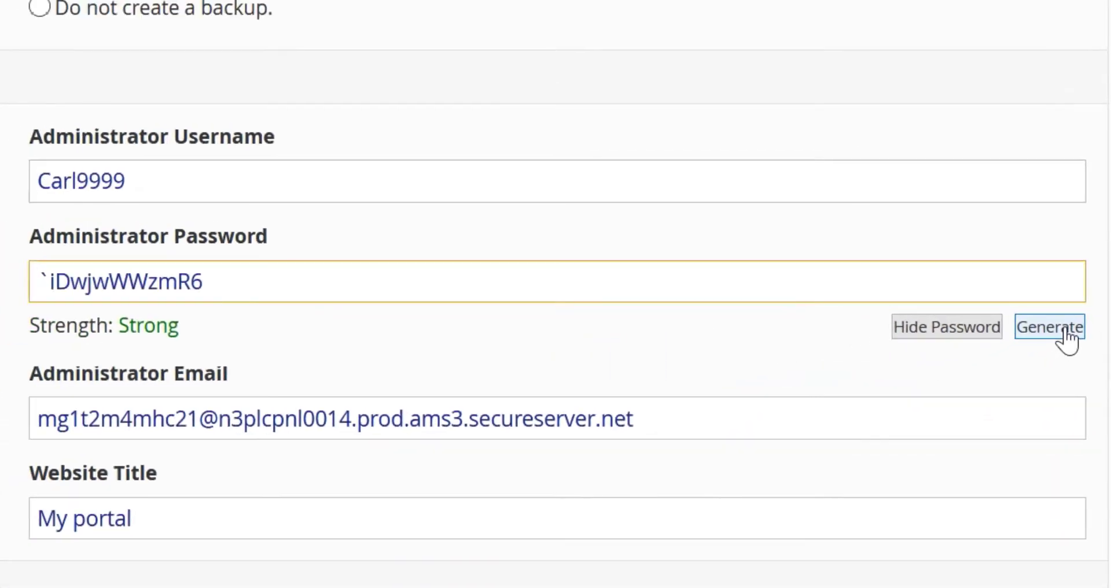
click(1063, 331)
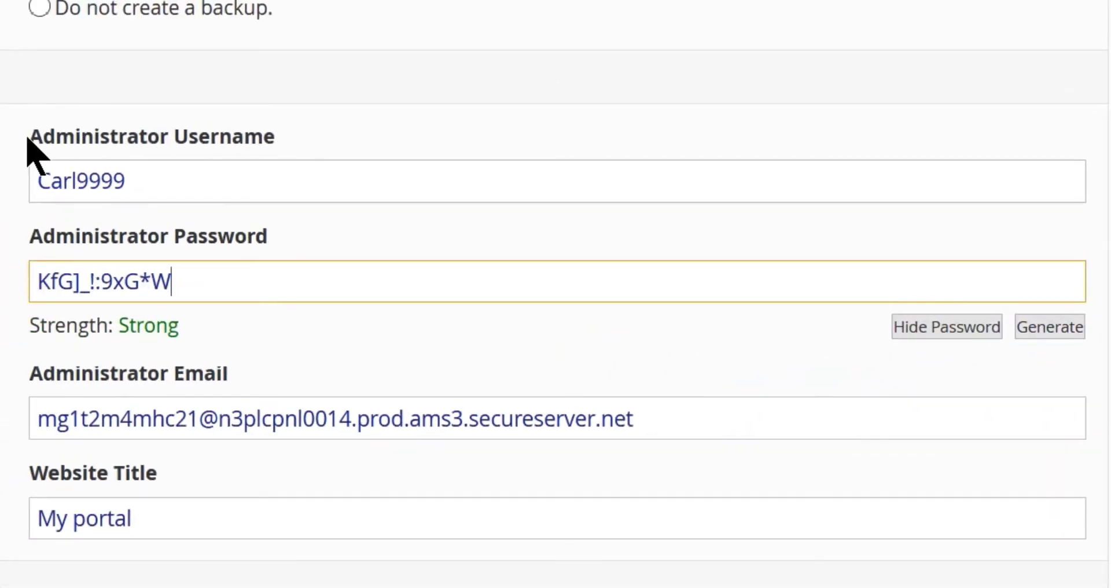
Add an 'Administration' heading in Word followed by an 'Administrator Username:' label.
drag(32, 137, 337, 138)
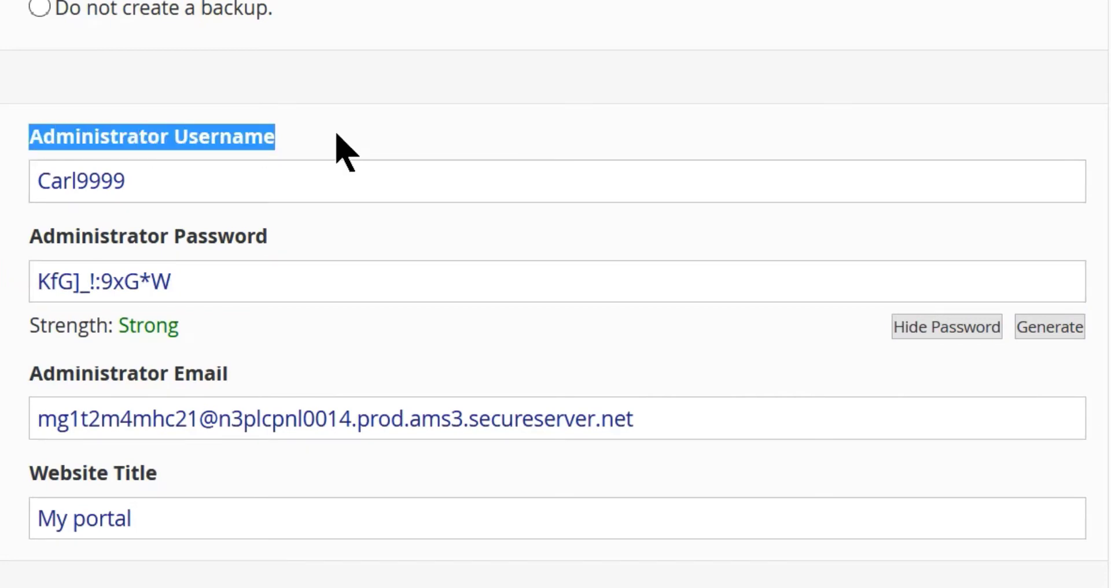
right_click(228, 138)
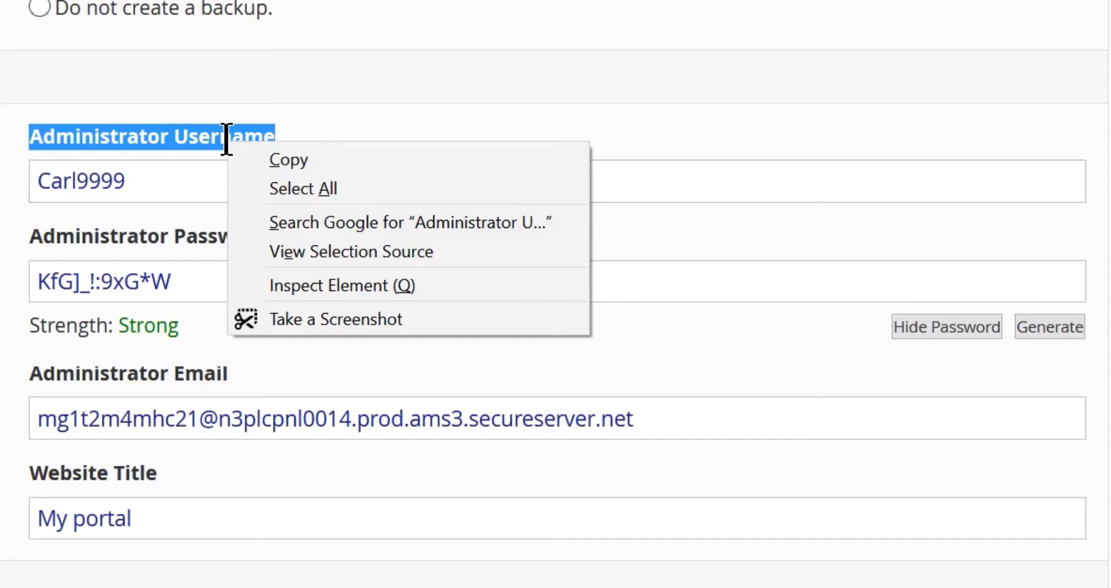
click(283, 161)
key(alt+Tab)
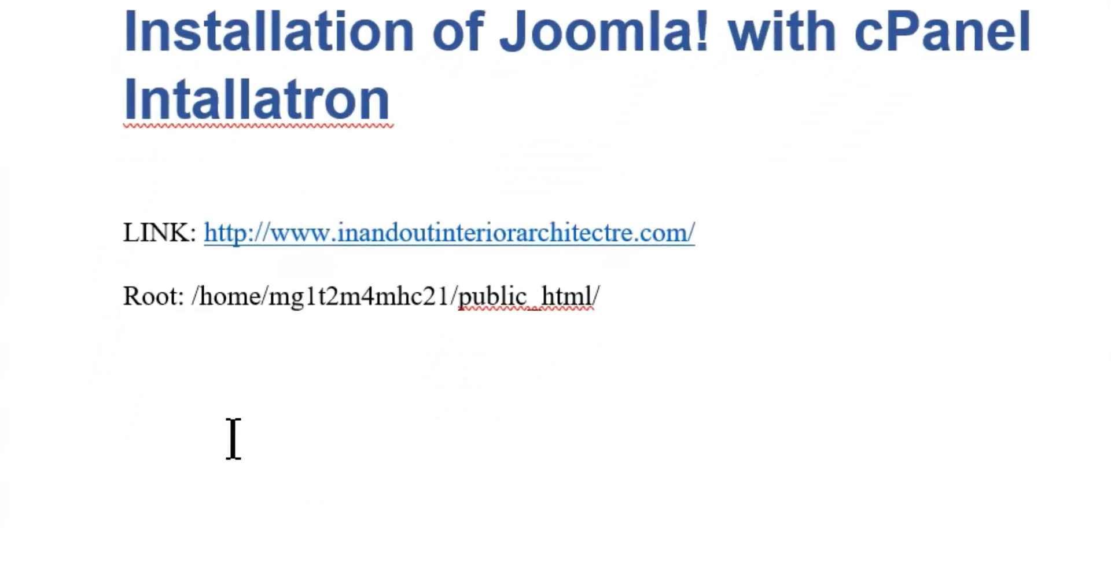
text(Admini)
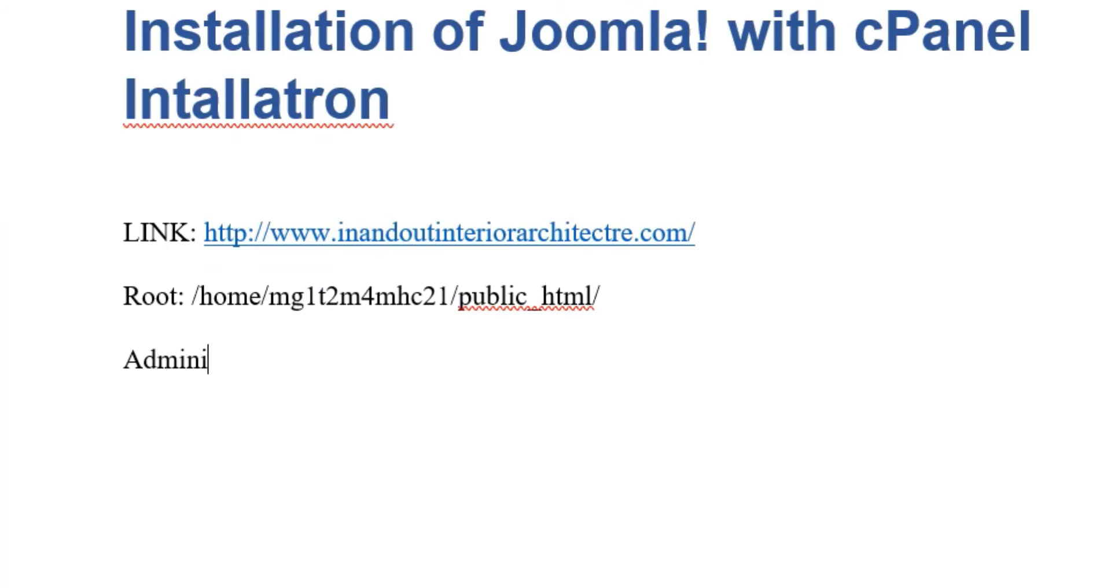
text(stration)
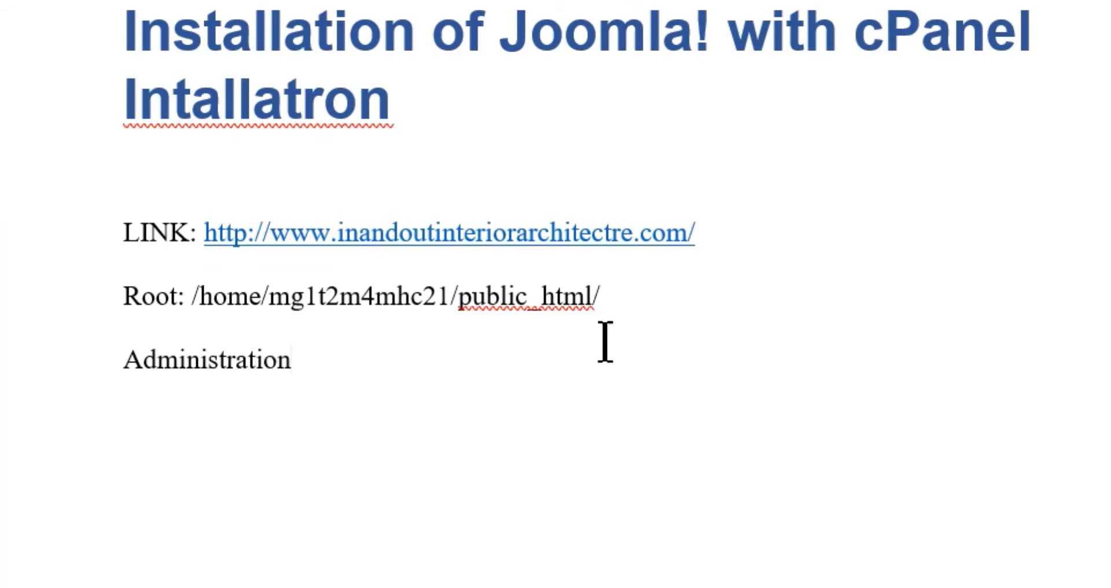
key(ctrl+alt+1)
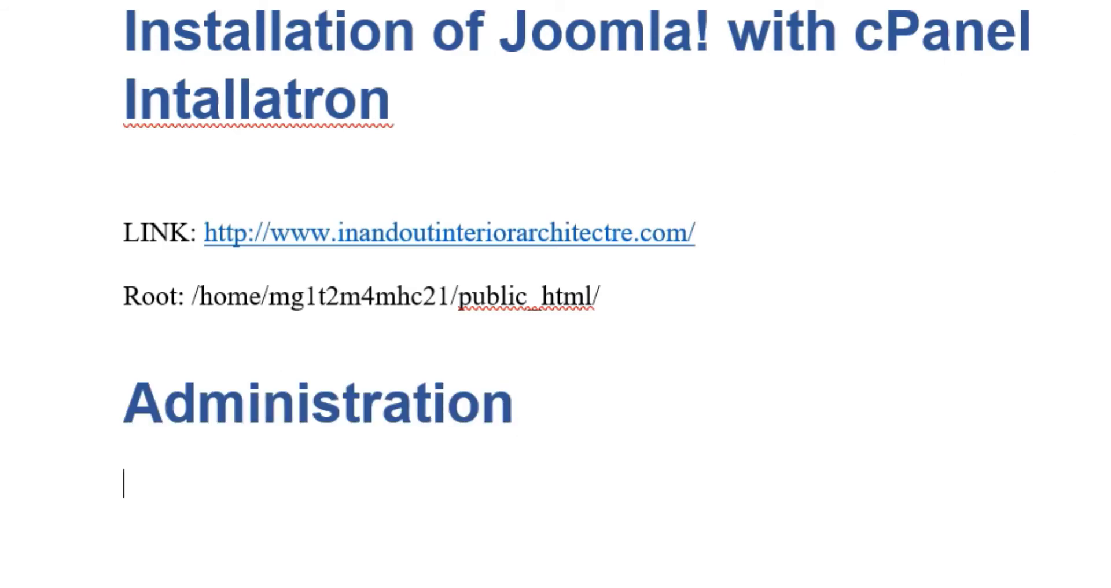
key(Return)
key(ctrl+v)
text(:)
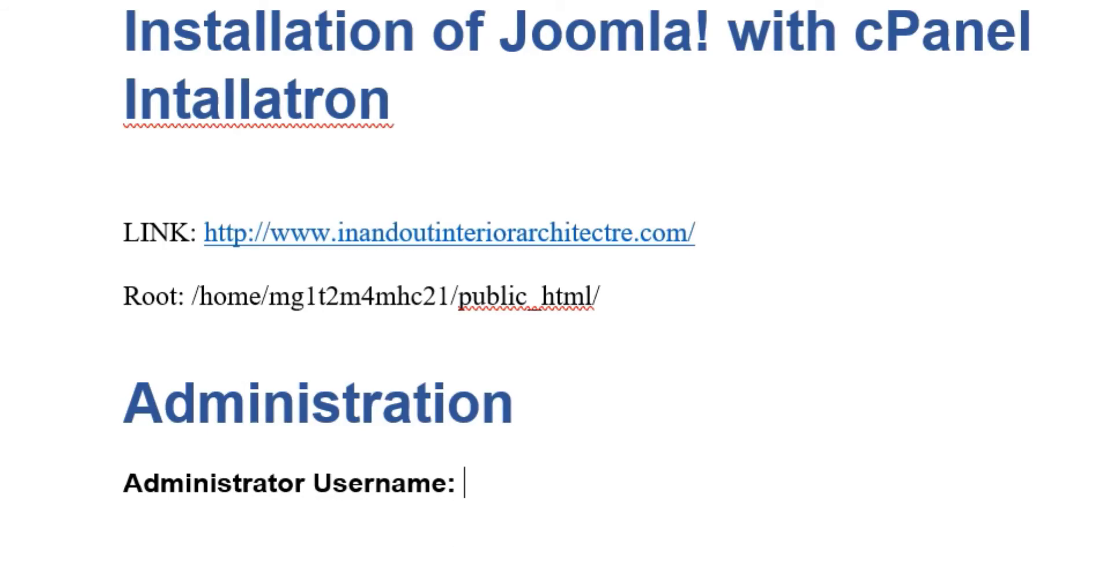
Copy the administrator username from the form and paste it after its label.
key(alt+Tab)
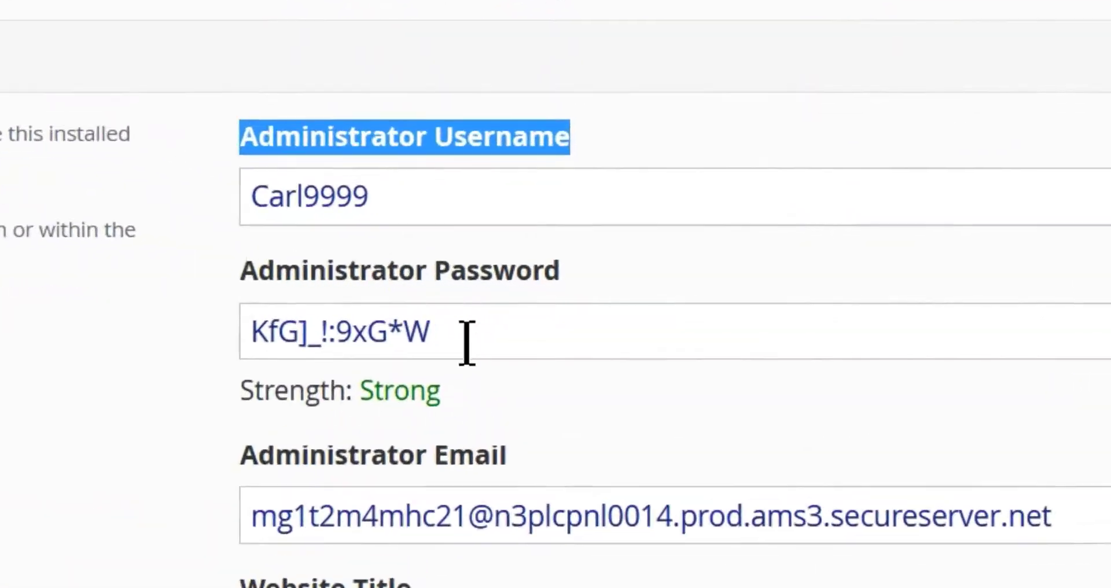
click(512, 250)
double_click(402, 248)
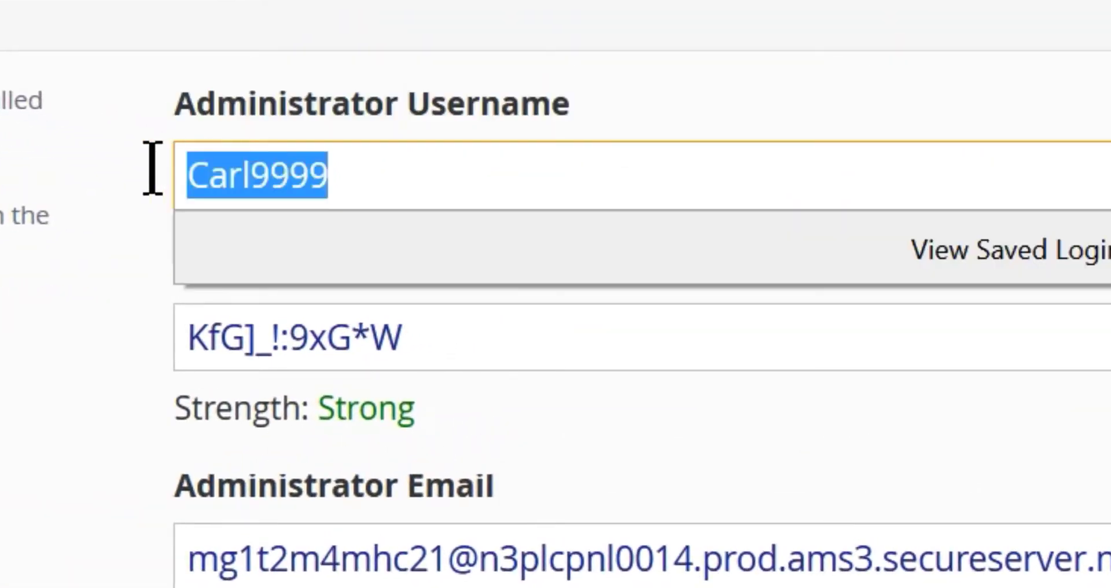
right_click(220, 160)
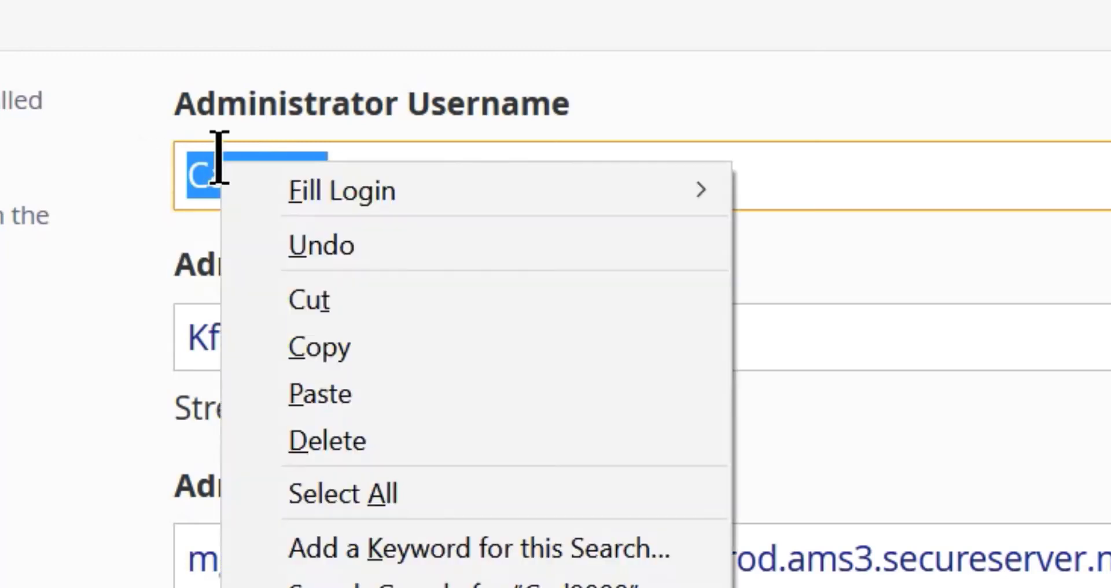
click(324, 346)
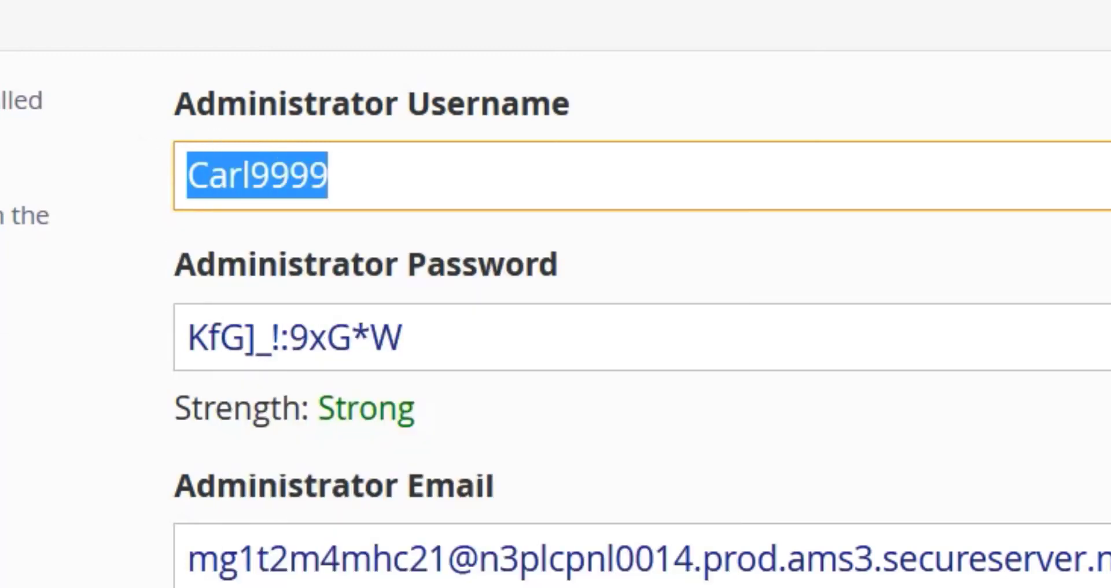
key(alt+Tab)
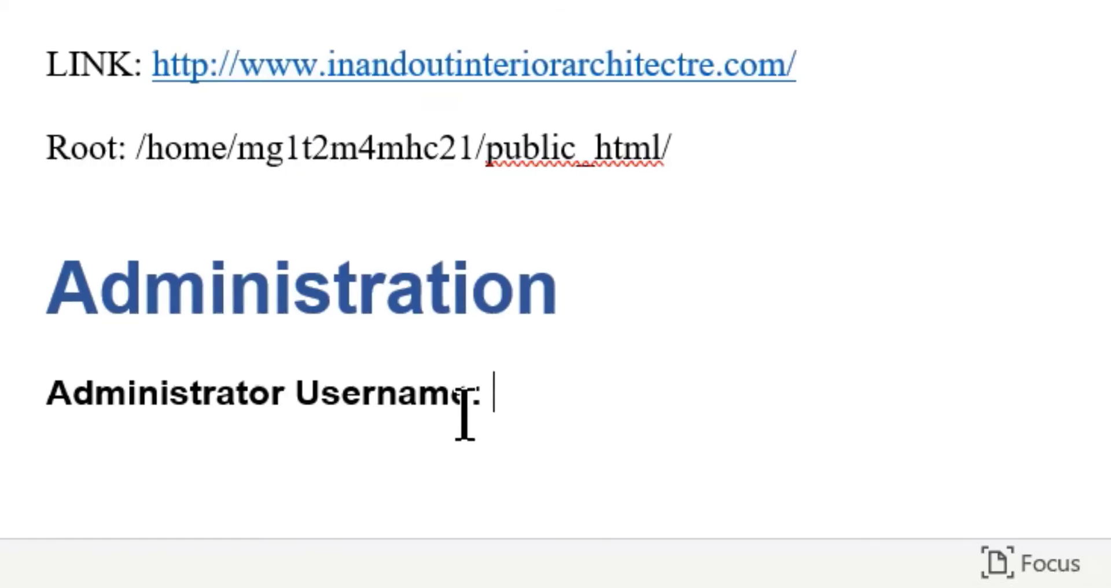
click(543, 410)
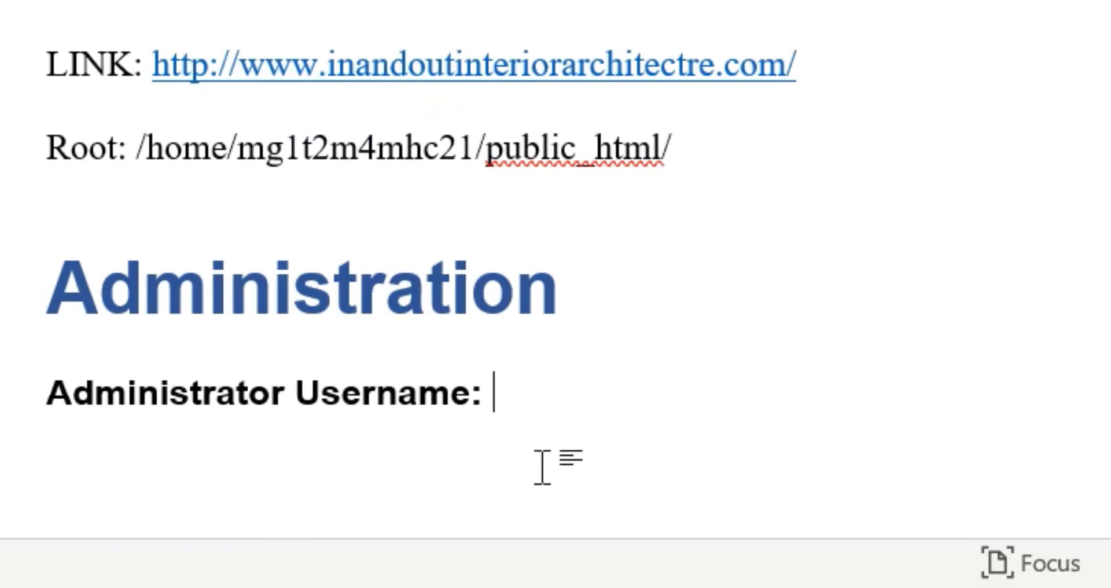
key(ctrl+v)
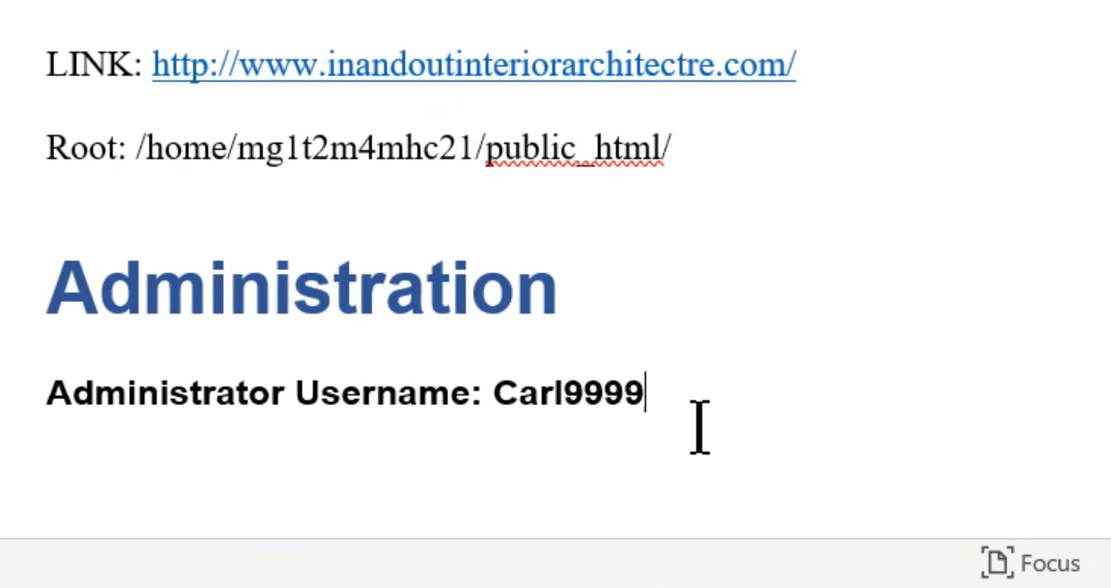
key(Return)
key(alt+Tab)
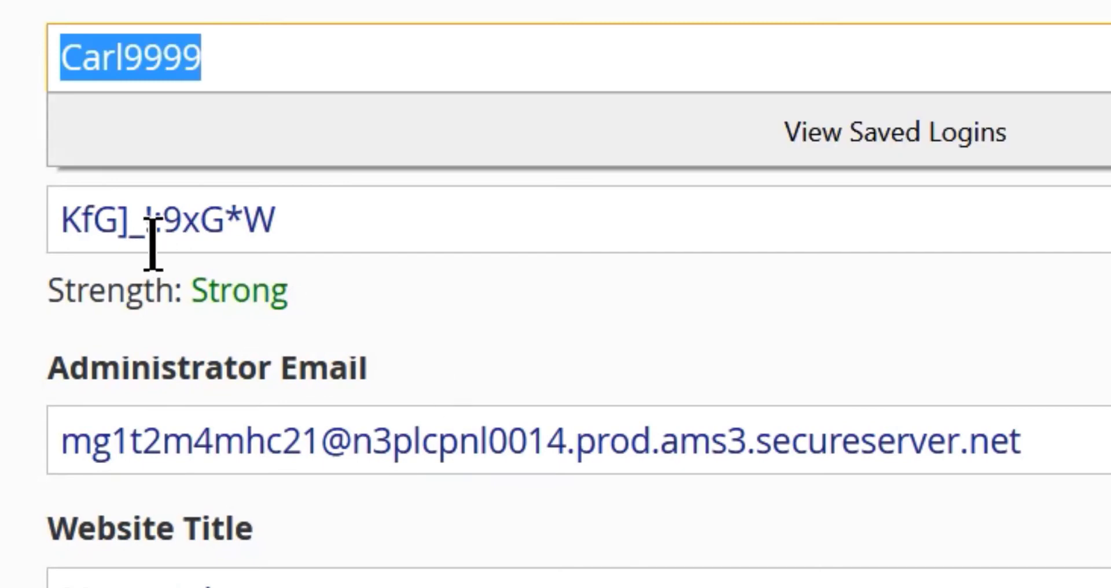
Add an 'Administrator Password:' label line beneath the username in the notes.
click(1, 148)
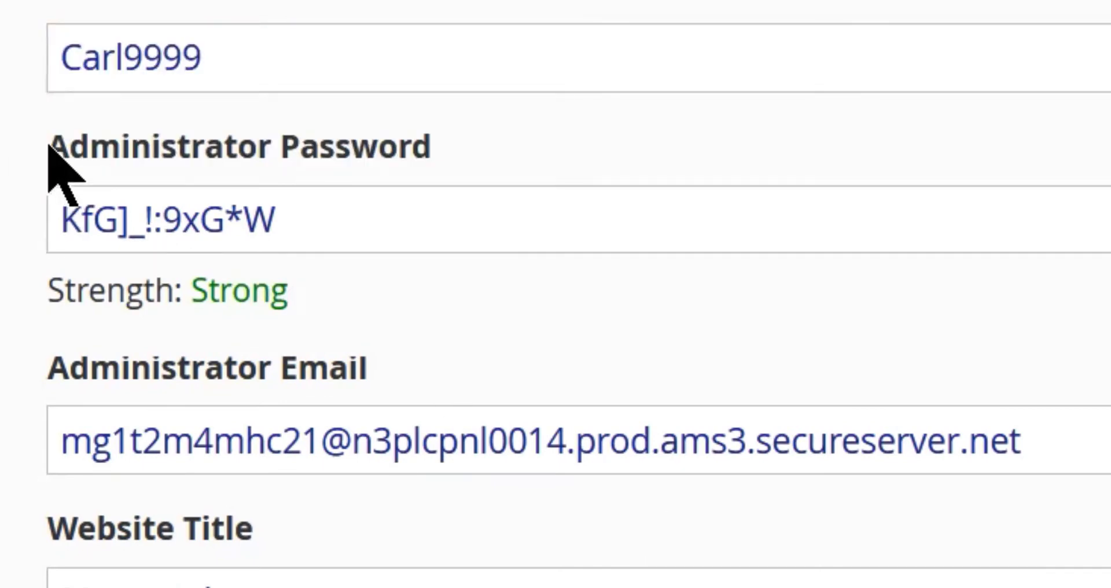
drag(49, 144, 461, 156)
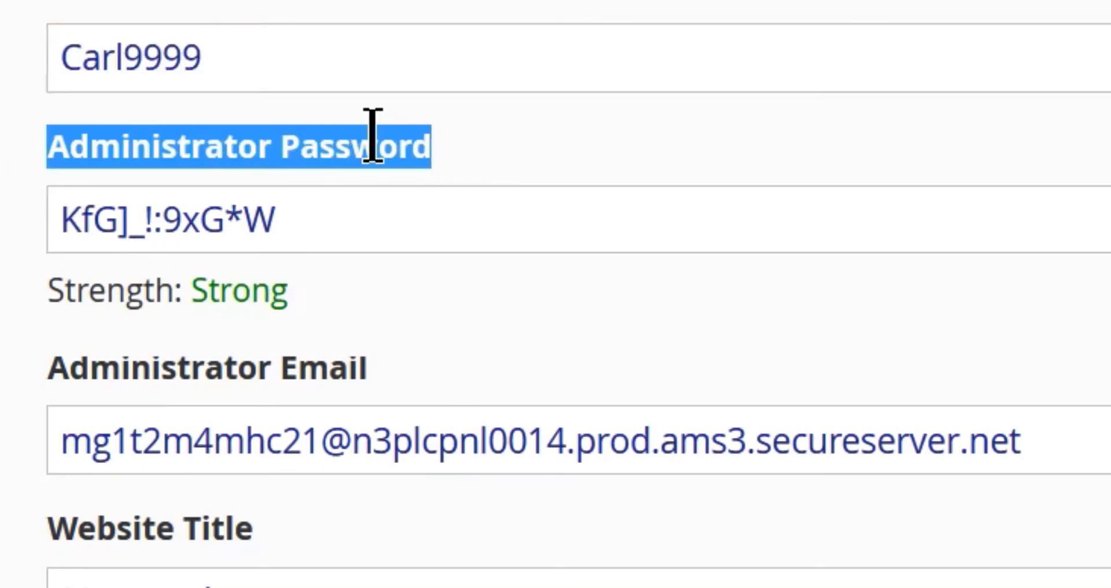
right_click(374, 136)
click(467, 169)
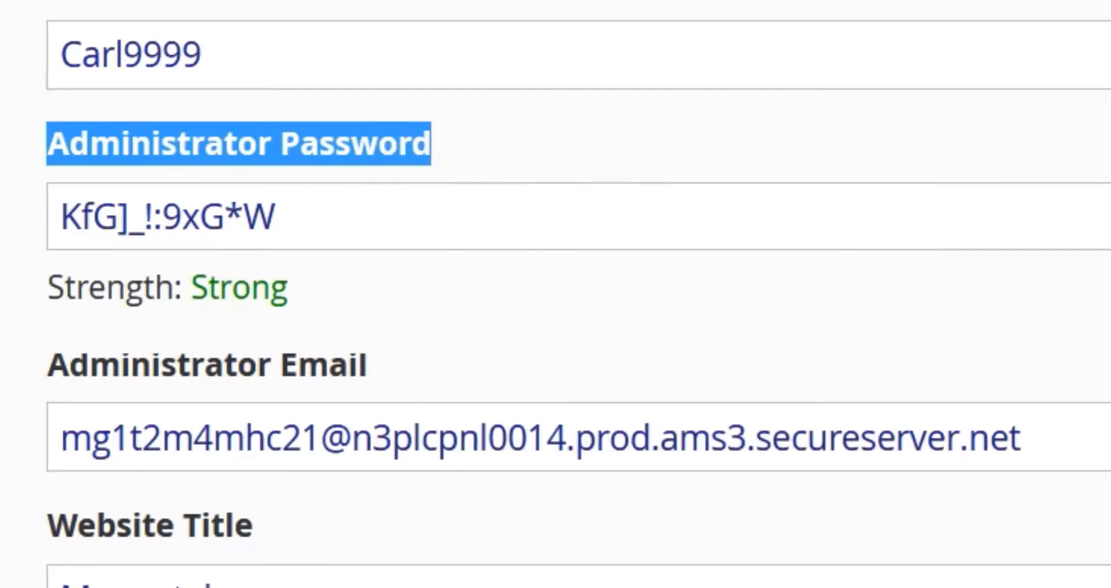
key(alt+Tab)
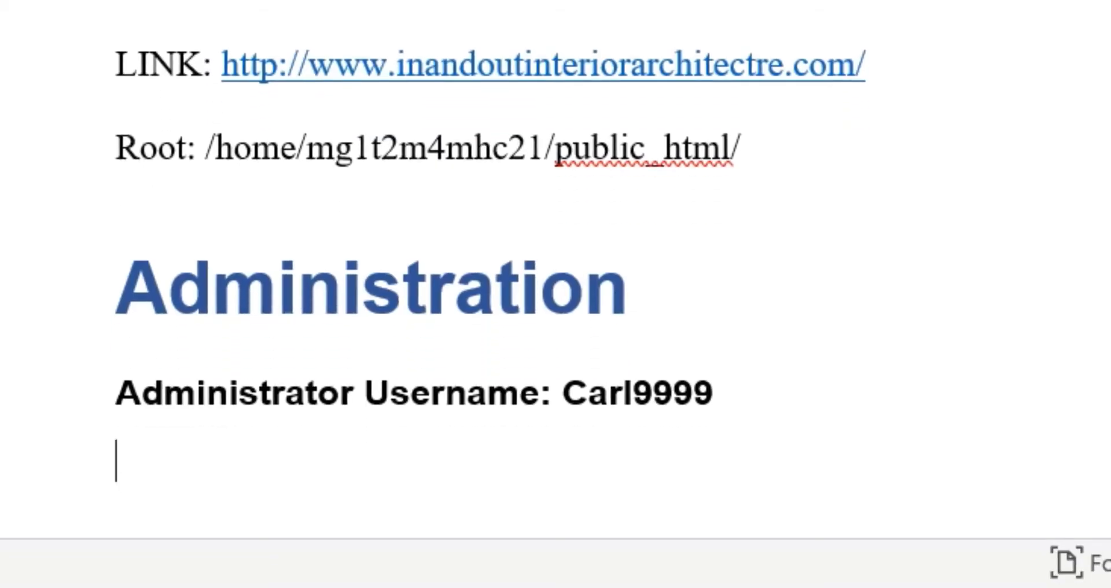
key(ctrl+v)
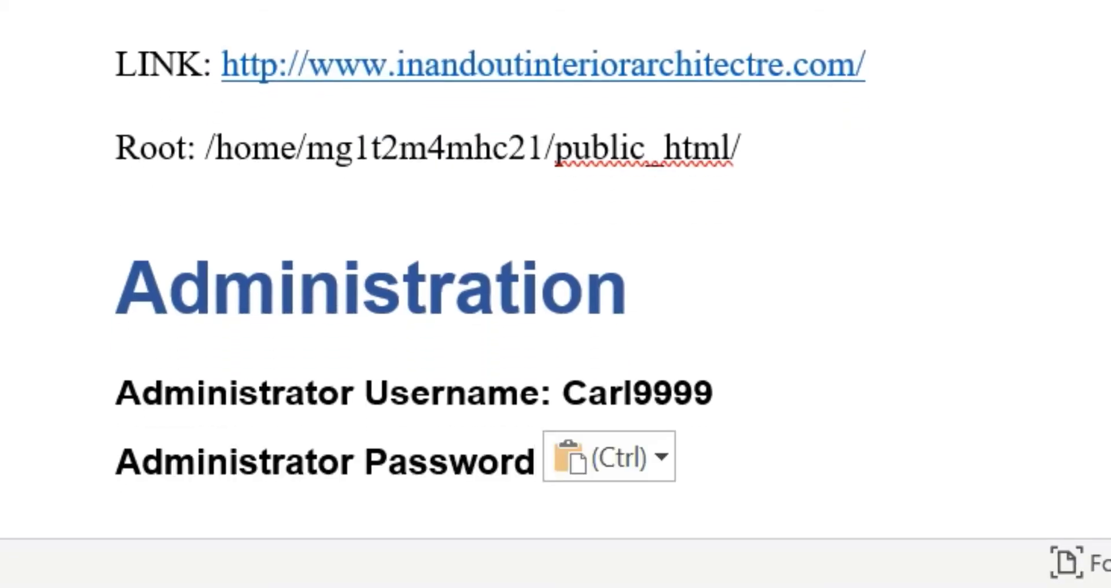
text(:)
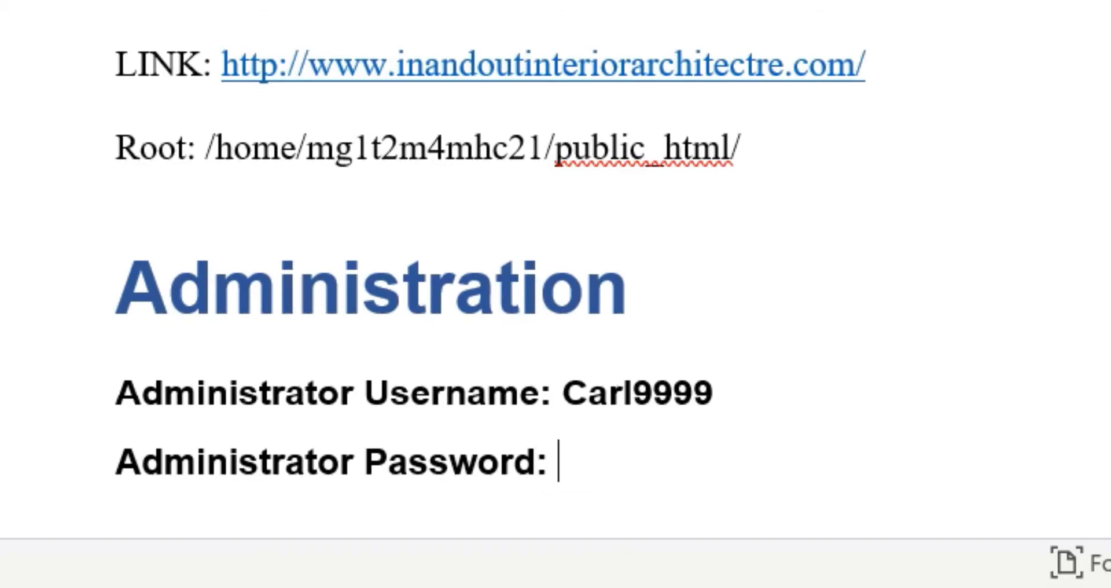
key(alt+Tab)
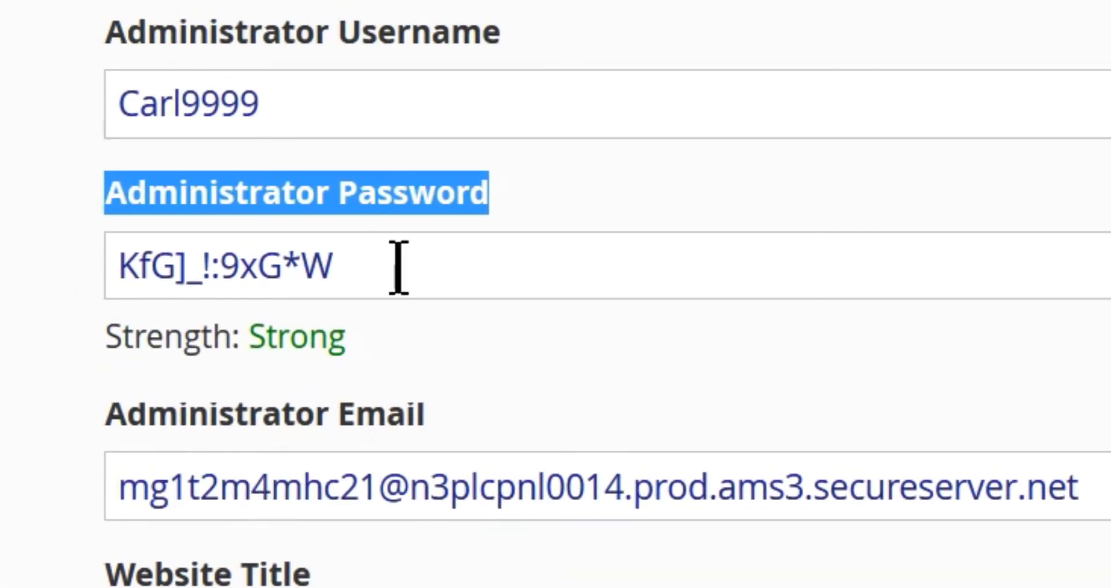
Paste the generated administrator password after its label in the notes.
drag(398, 268, 101, 264)
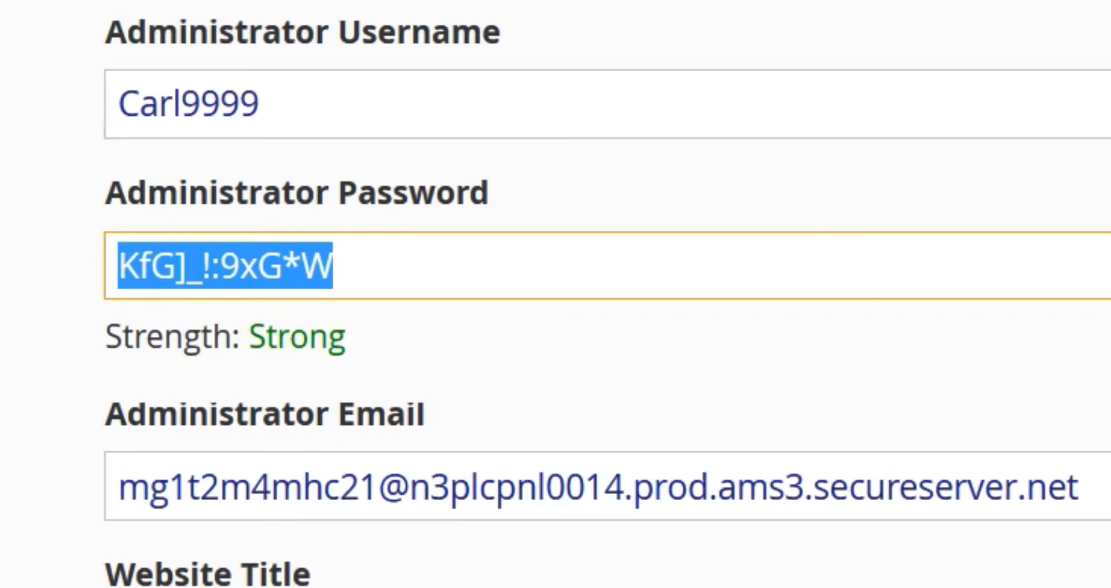
key(alt+Tab)
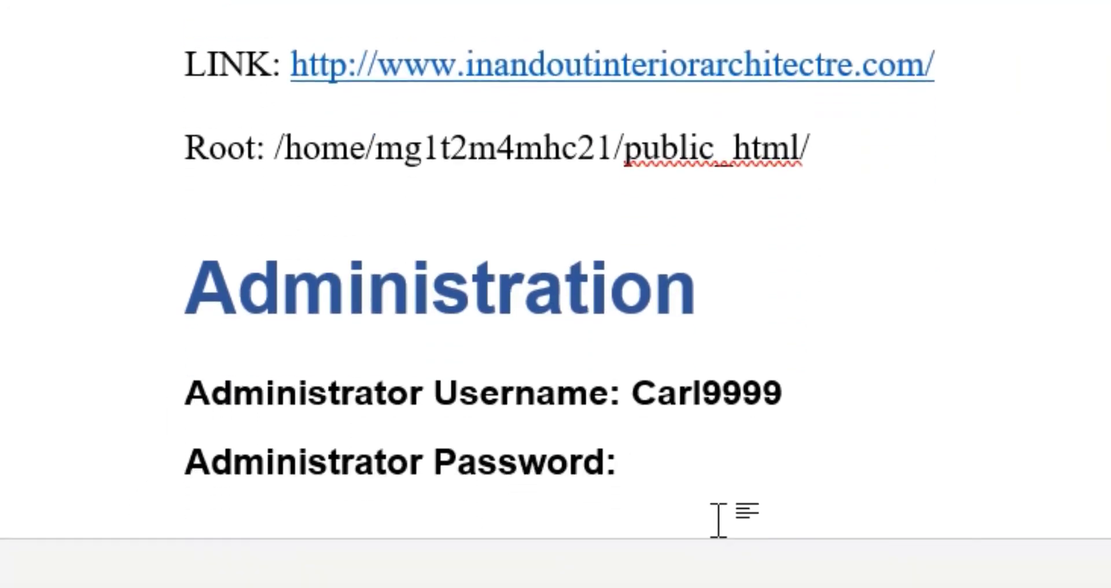
key(ctrl+v)
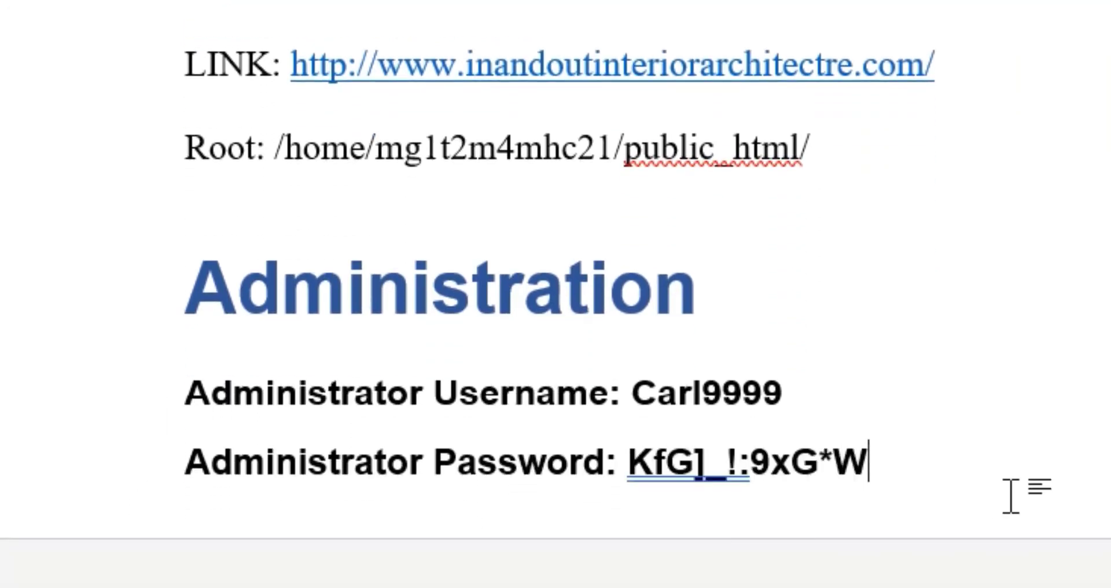
key(Return)
key(alt+Tab)
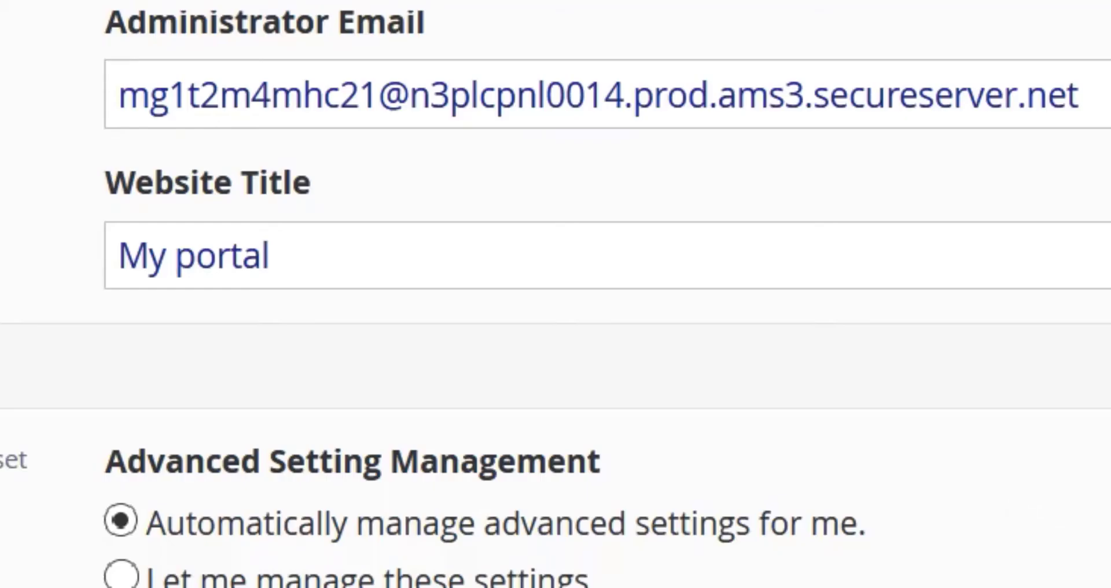
scroll(556, 294, down, 2)
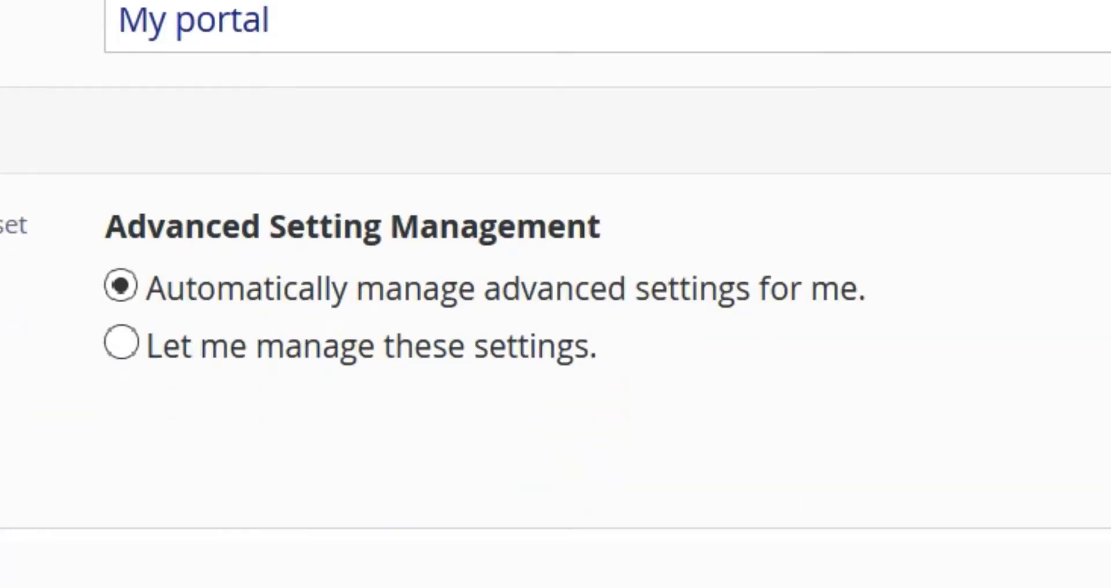
key(alt+Tab)
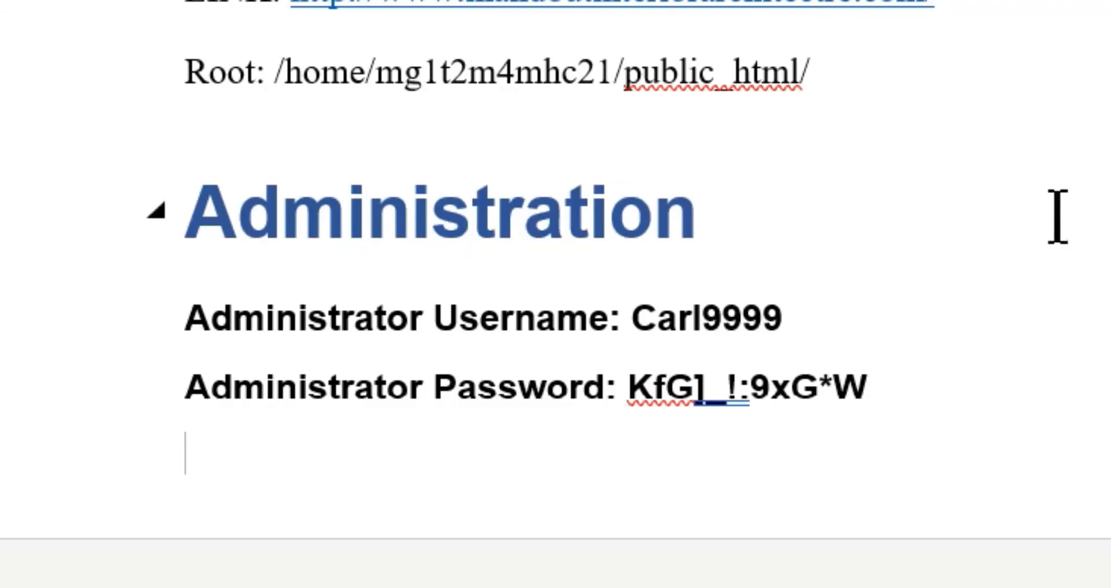
key(alt+Tab)
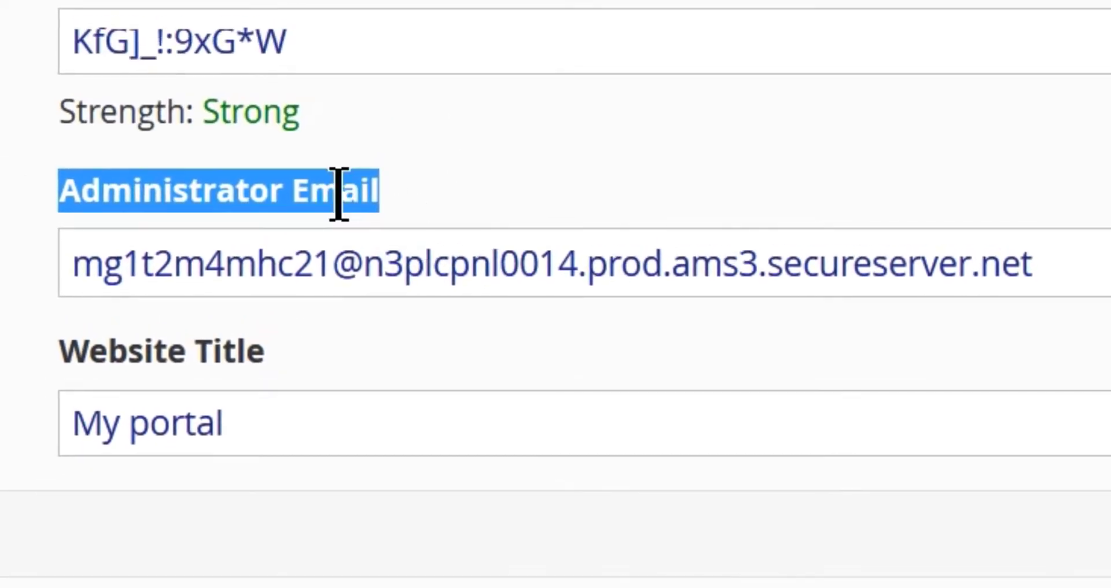
Add an 'Administrator Email:' line with the admin's email address to the notes.
right_click(339, 194)
click(434, 229)
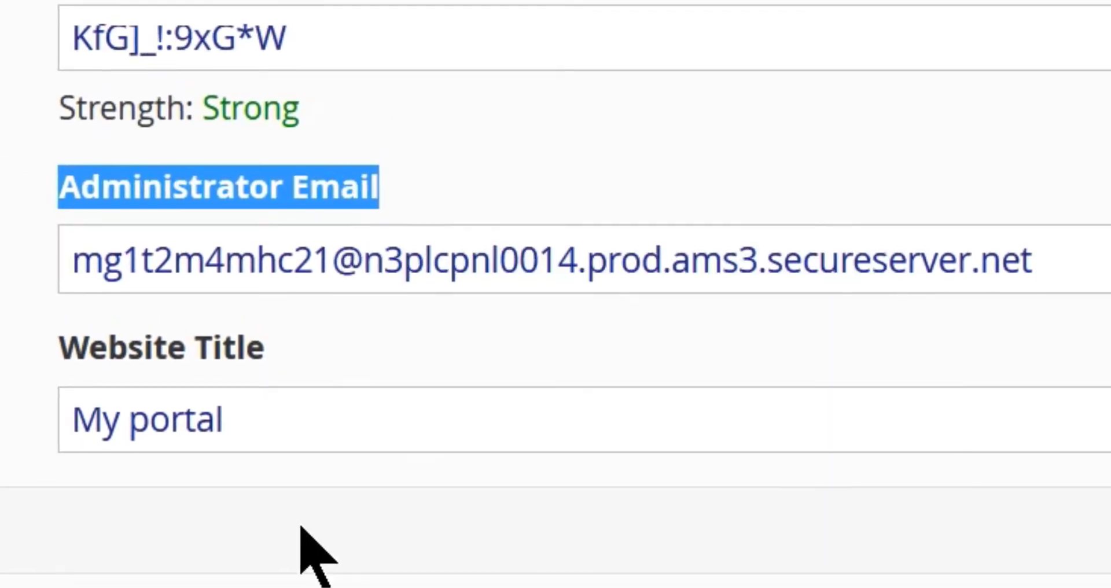
key(alt+Tab)
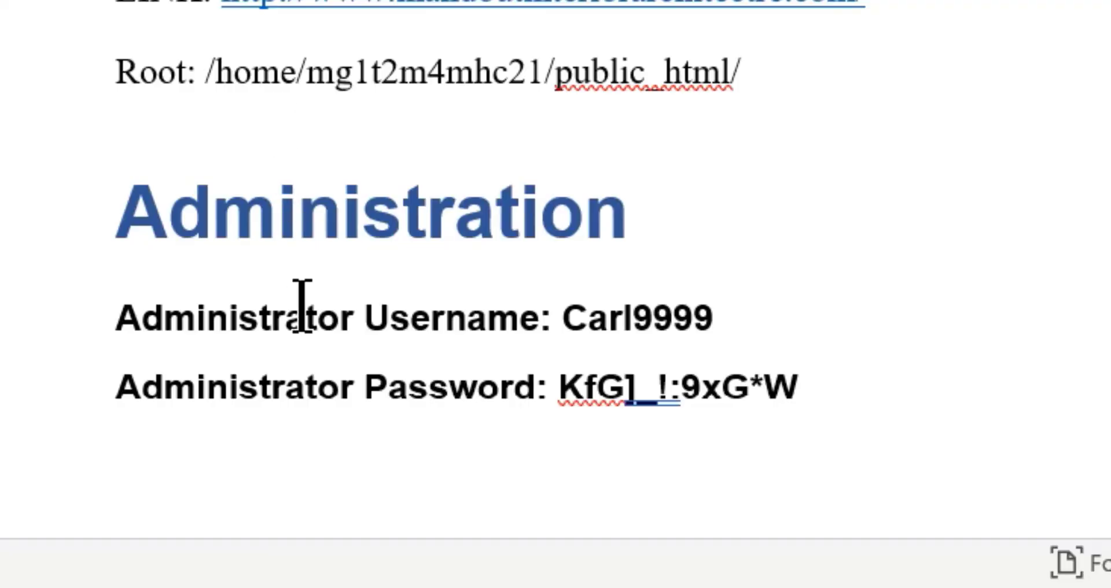
key(Return)
key(ctrl+v)
text(: )
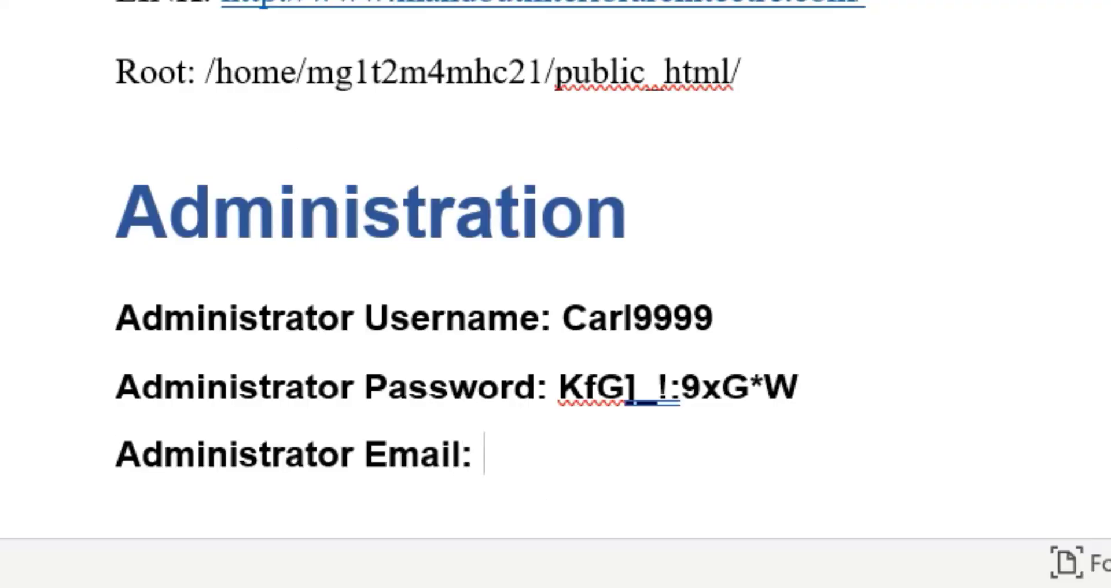
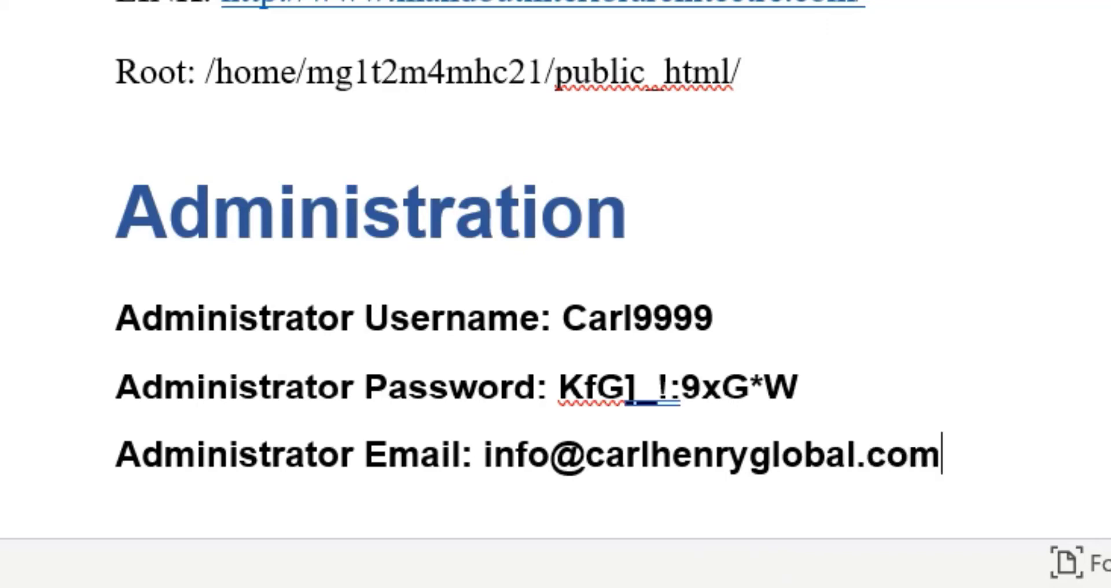
Copy the typed email address for use in the Installatron form.
drag(980, 459, 487, 454)
key(ctrl+c)
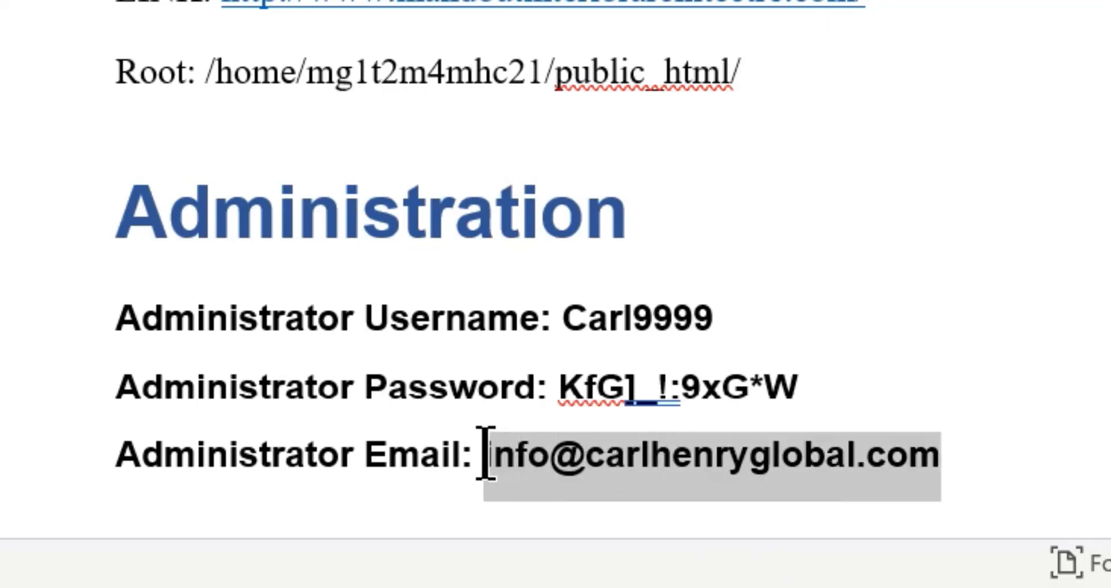
right_click(677, 482)
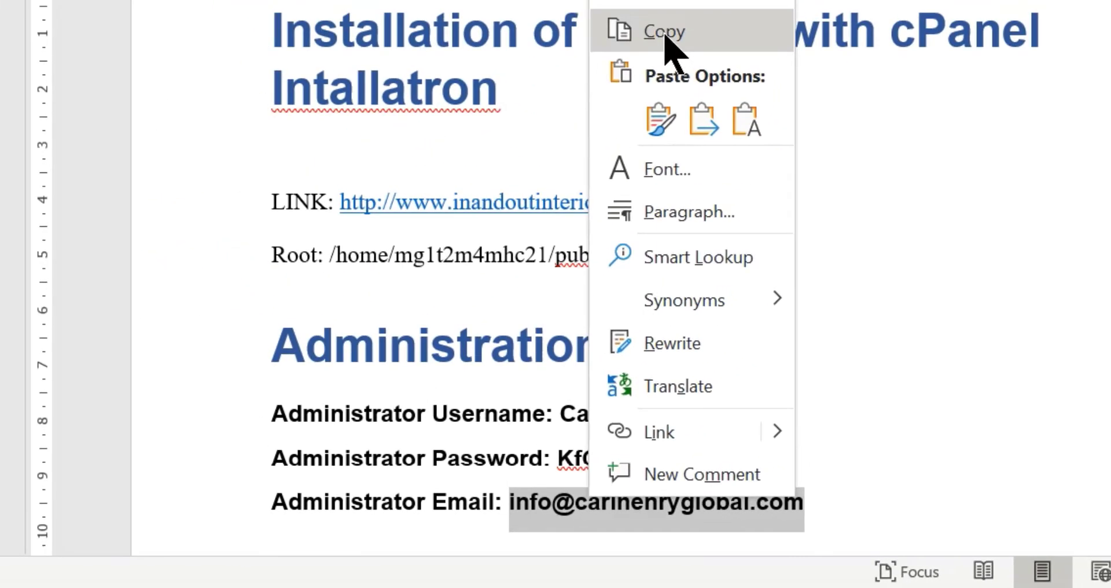
click(673, 0)
key(alt+Tab)
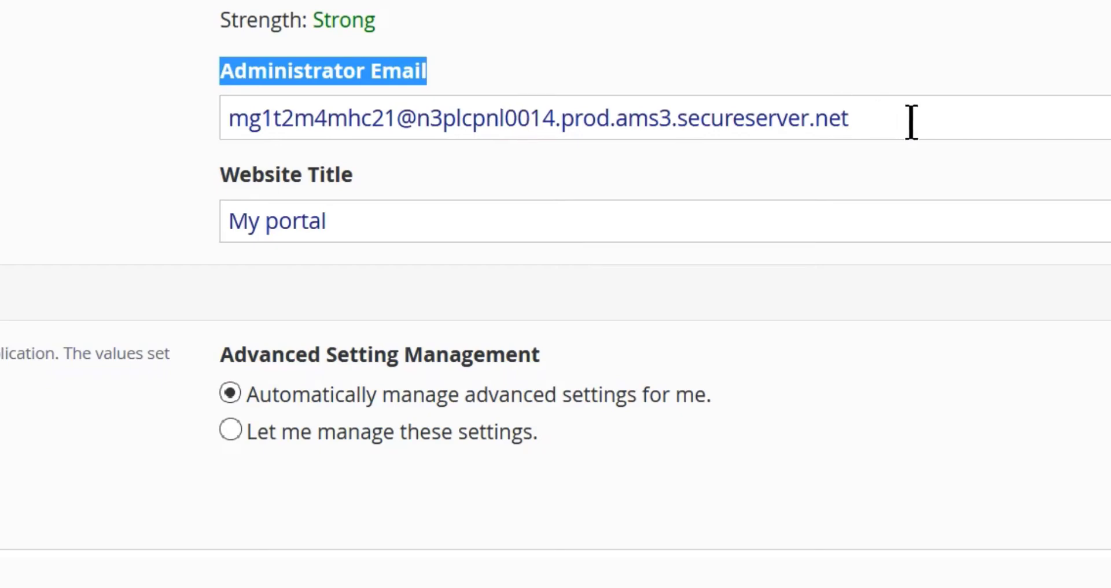
Paste the noted address into Administrator Email and retitle the website 'My Website Name'.
drag(912, 119, 211, 116)
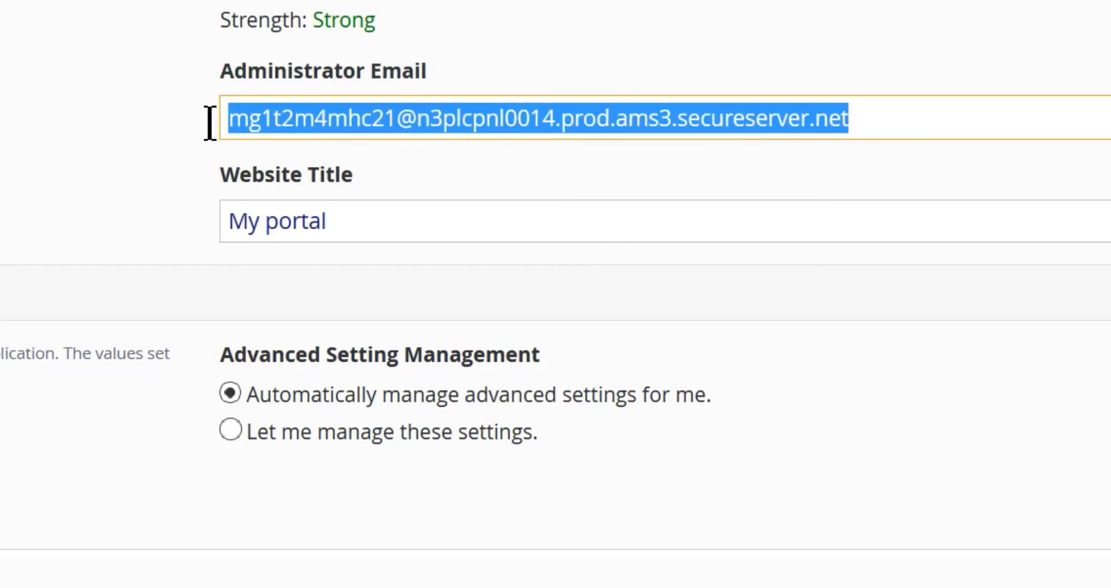
key(ctrl+v)
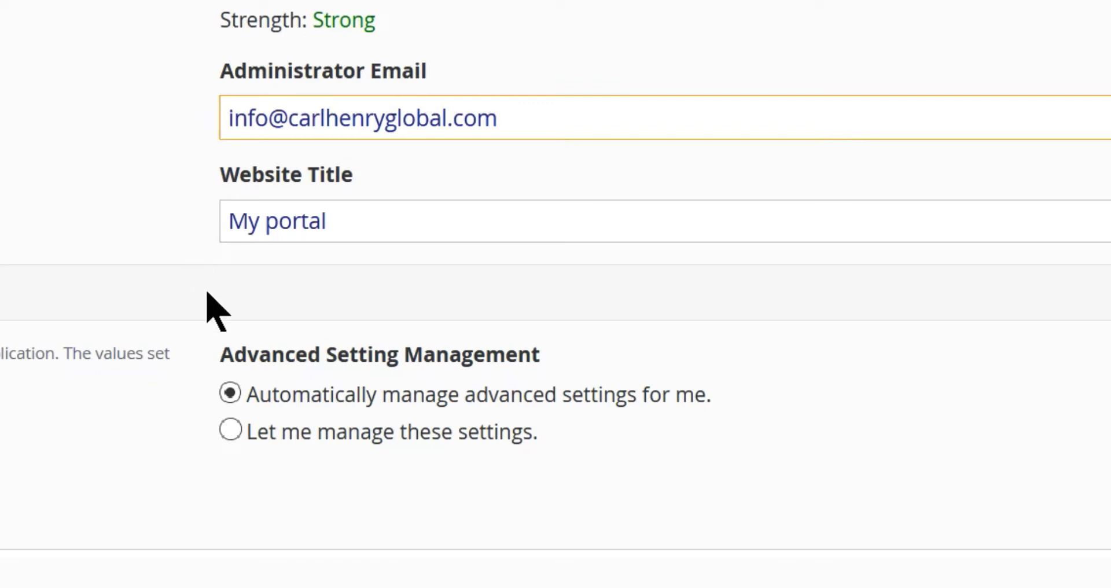
click(355, 222)
drag(355, 222, 265, 223)
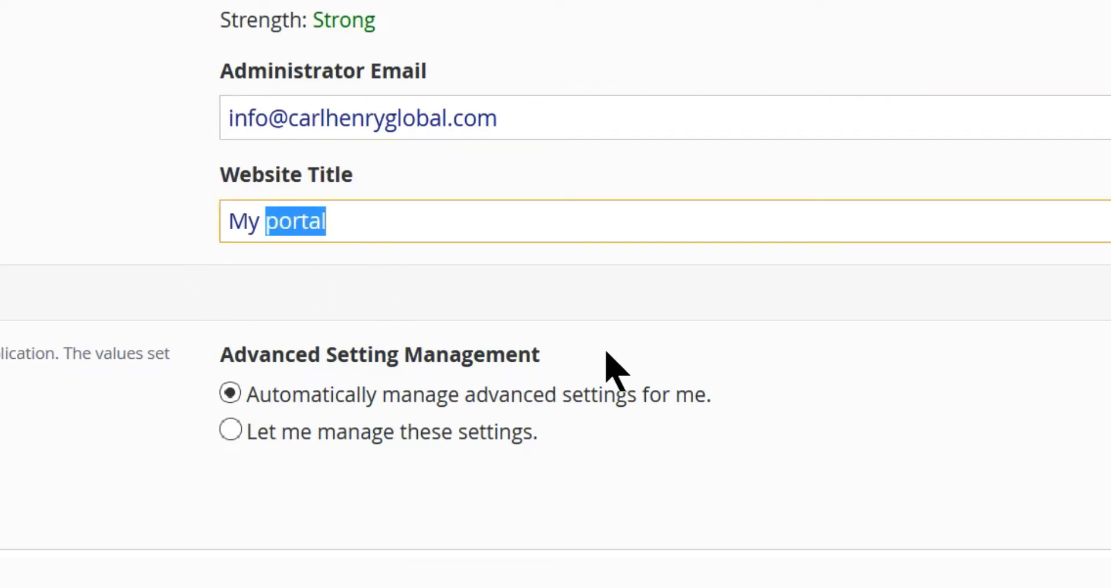
text(Website)
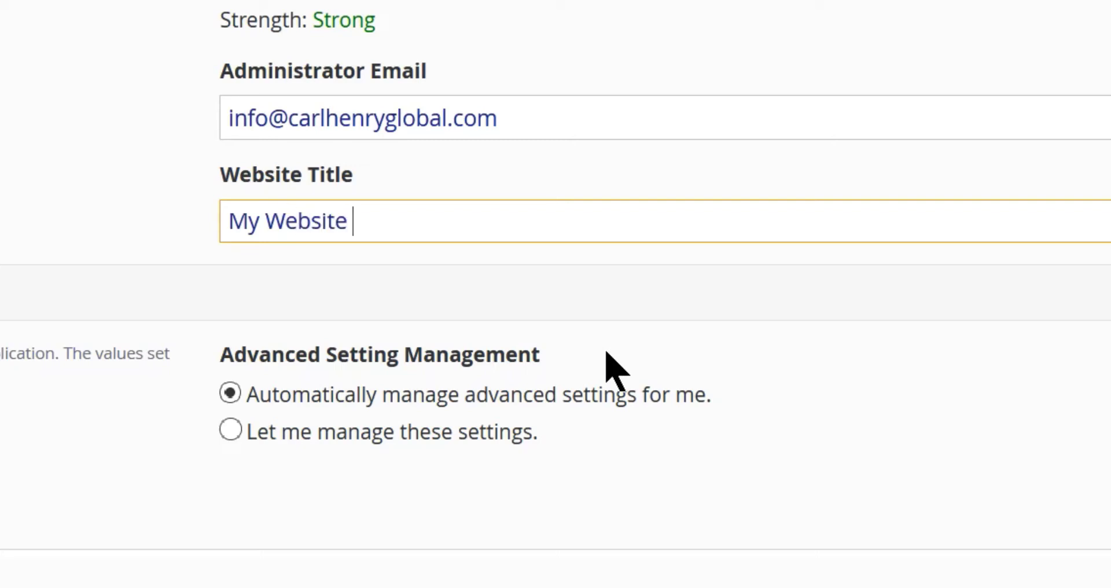
text( Name)
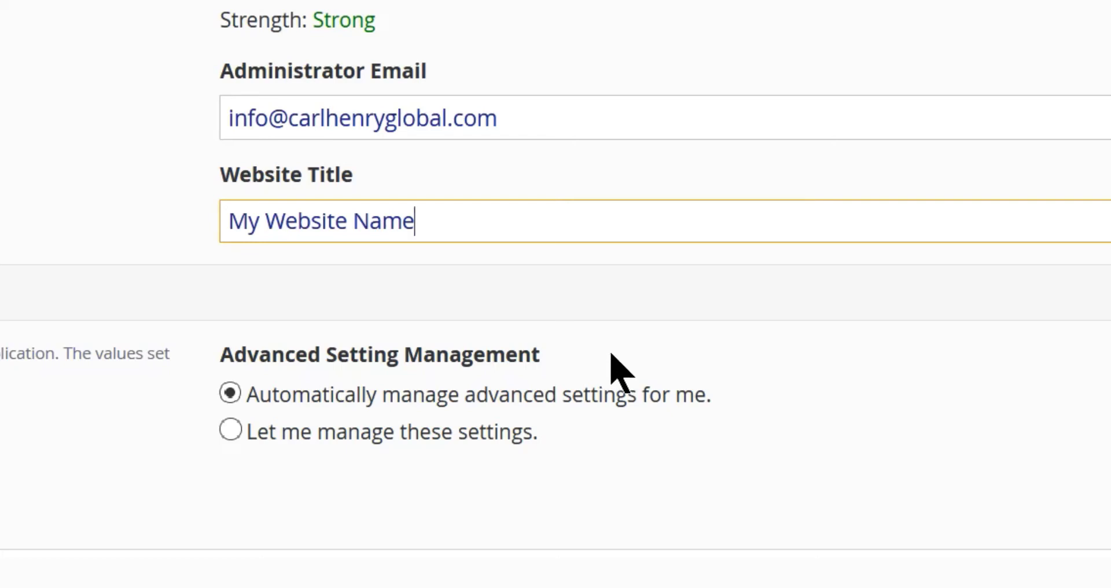
scroll(707, 368, down, 1)
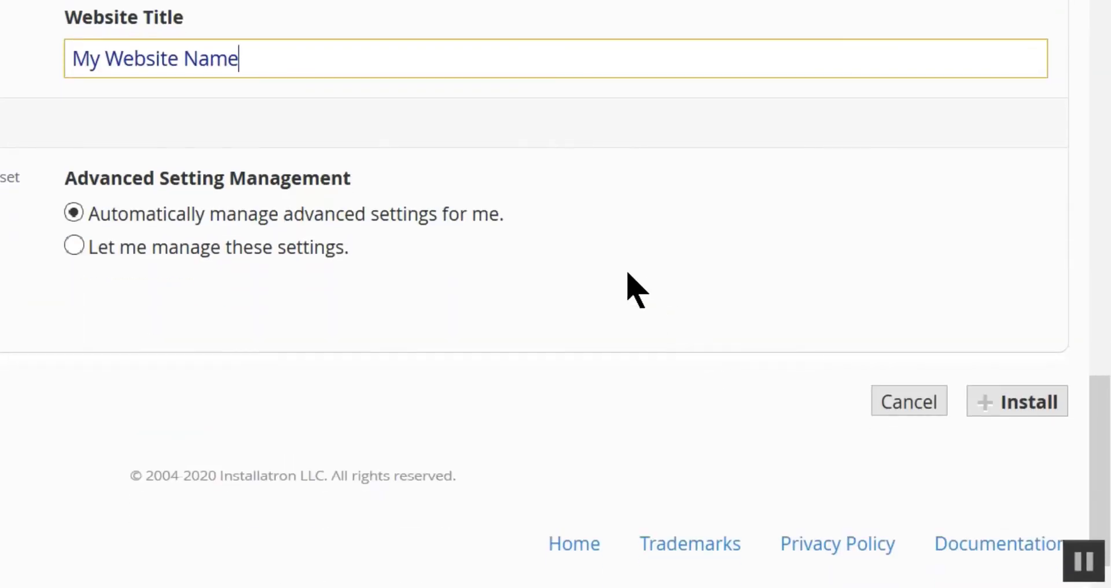